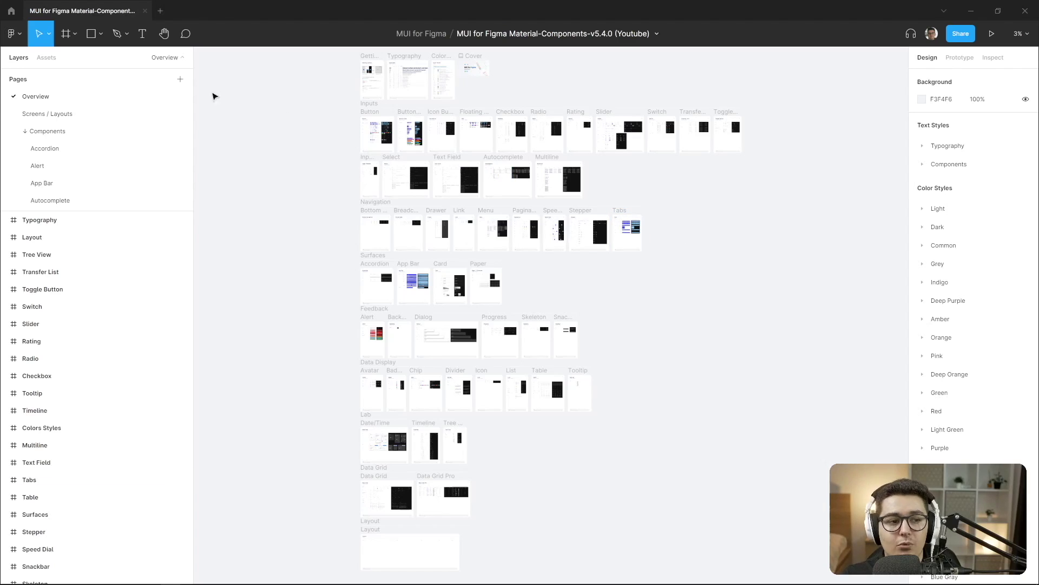
Reopen the MUI for Figma file and zoom to the Typography frame's h1–body sample table
{"action": "left_click", "coordinate": [10, 14]}
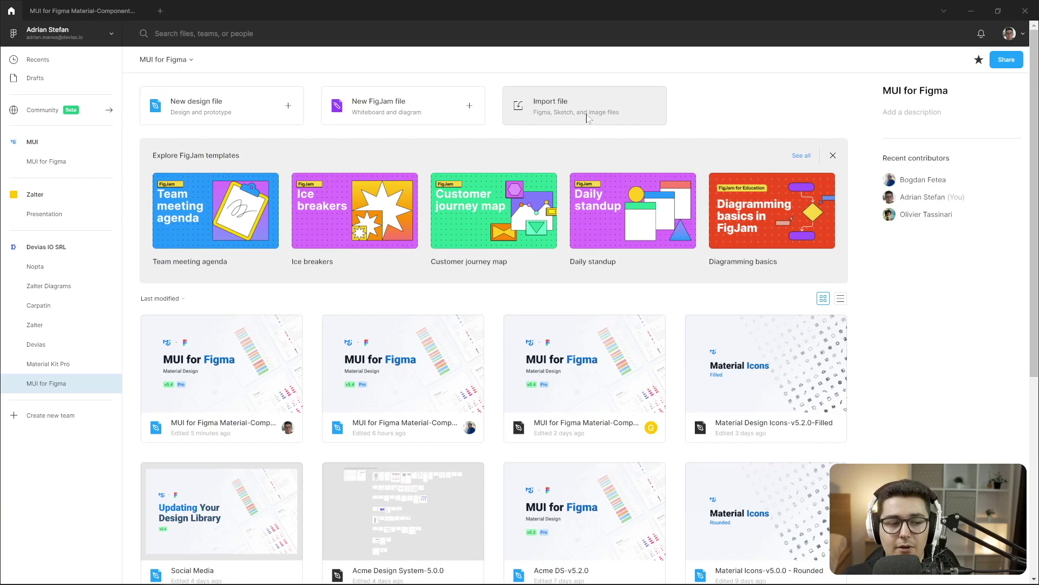
{"action": "left_click", "coordinate": [91, 9]}
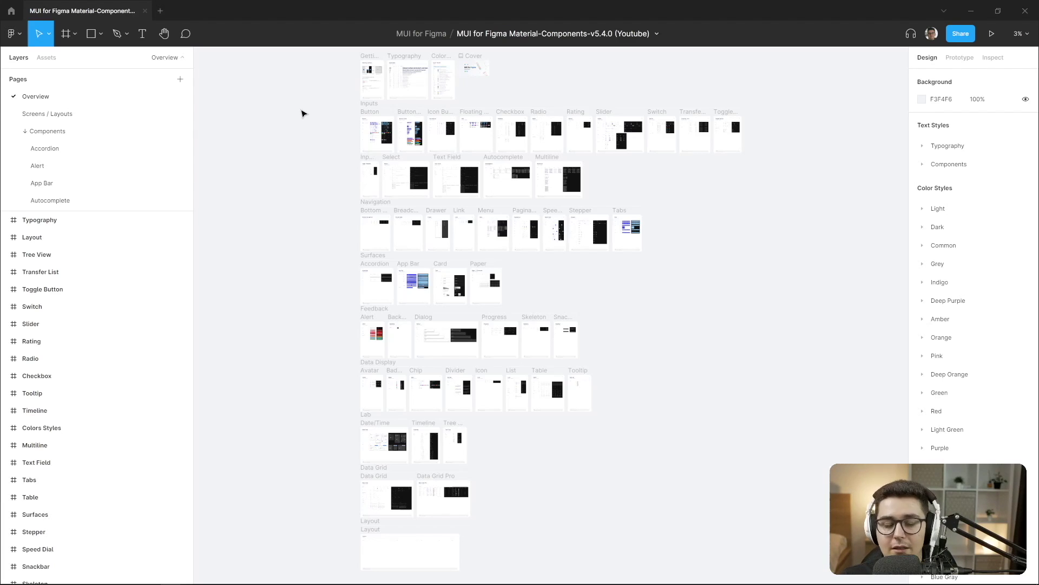
{"action": "left_click", "coordinate": [390, 83]}
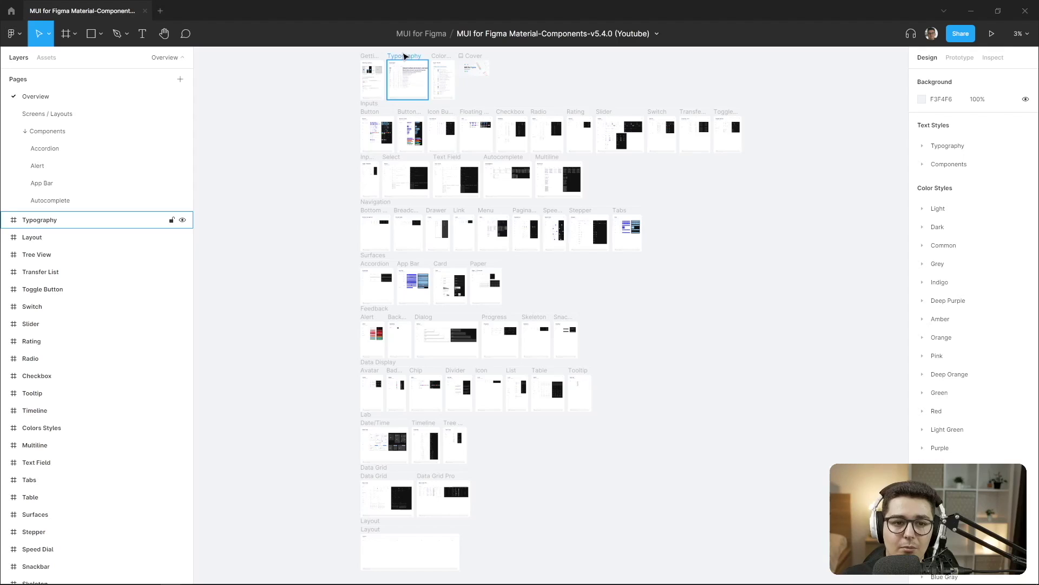
{"action": "key", "text": "shift+2"}
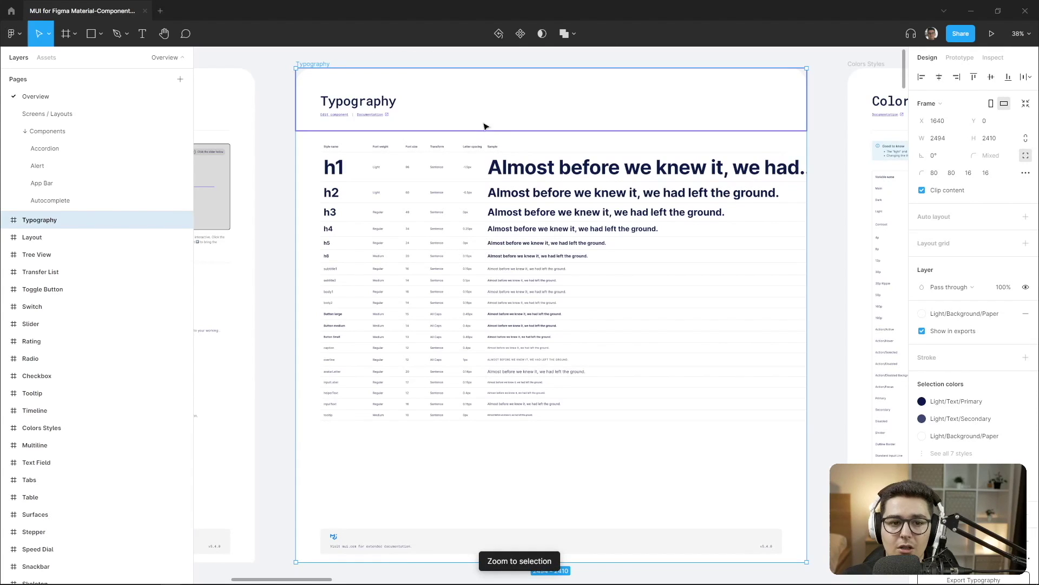
{"action": "mouse_move", "coordinate": [384, 116]}
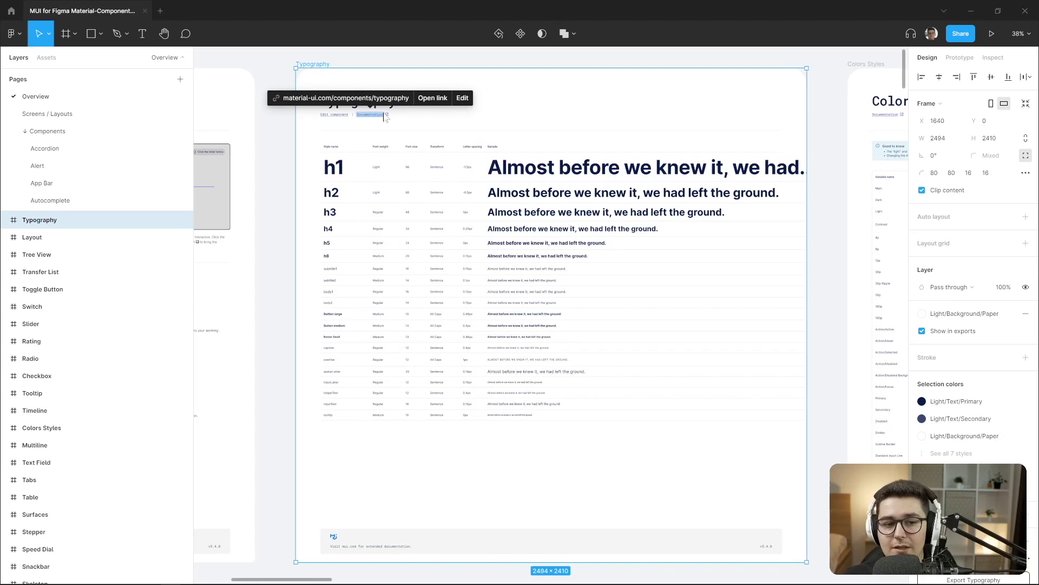
{"action": "left_click", "coordinate": [823, 341]}
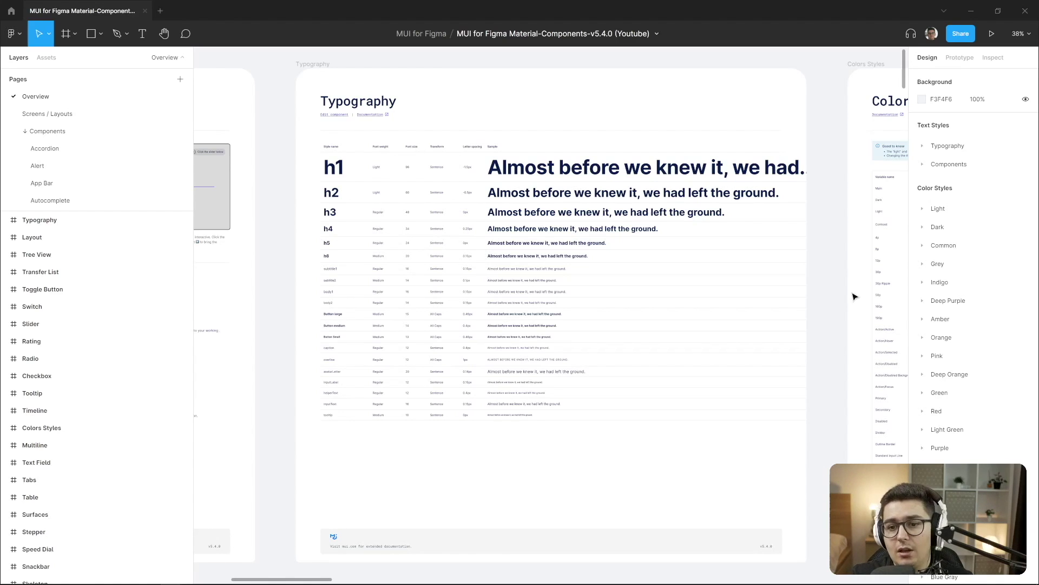
Expand the Typography text styles and review the H1 and Body 1 style settings
{"action": "left_click", "coordinate": [923, 147]}
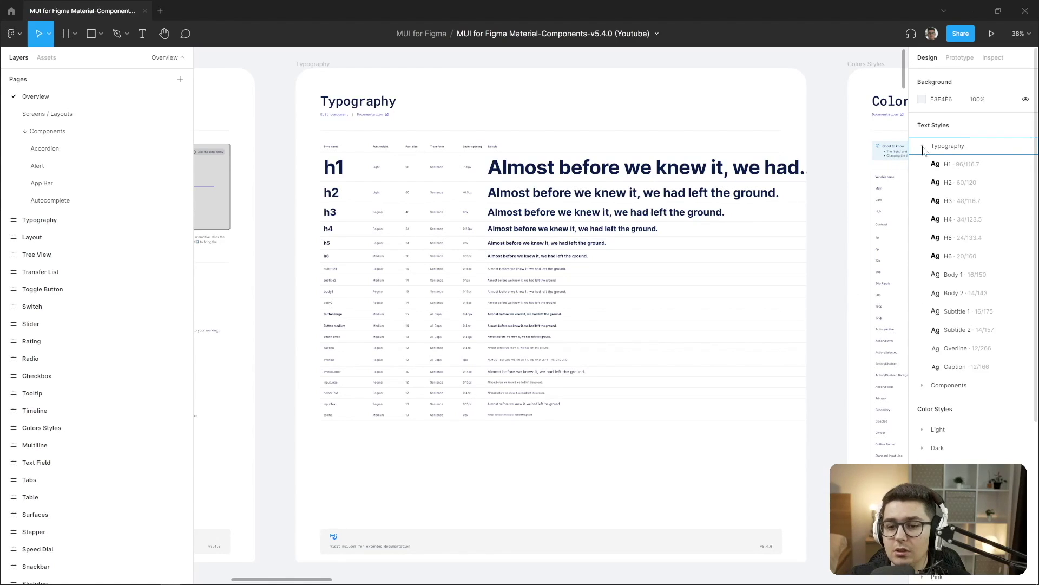
{"action": "left_click", "coordinate": [1028, 164]}
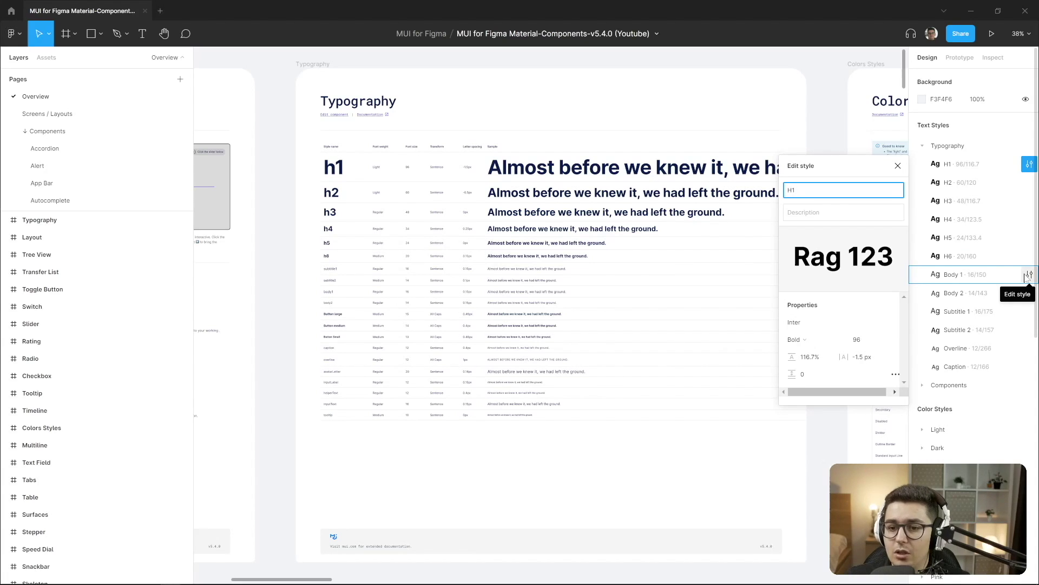
{"action": "left_click", "coordinate": [1028, 275]}
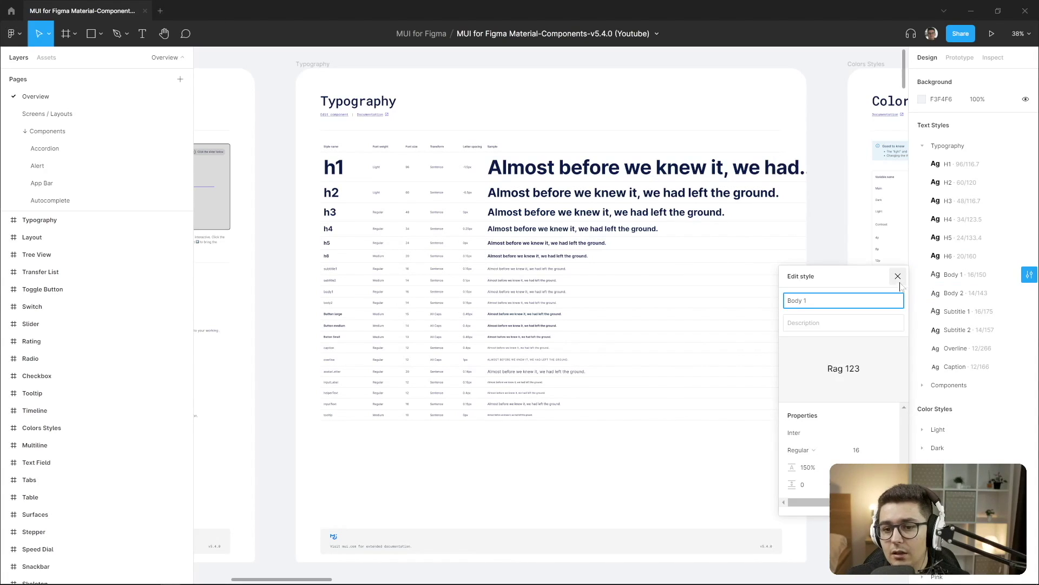
{"action": "left_click", "coordinate": [898, 277]}
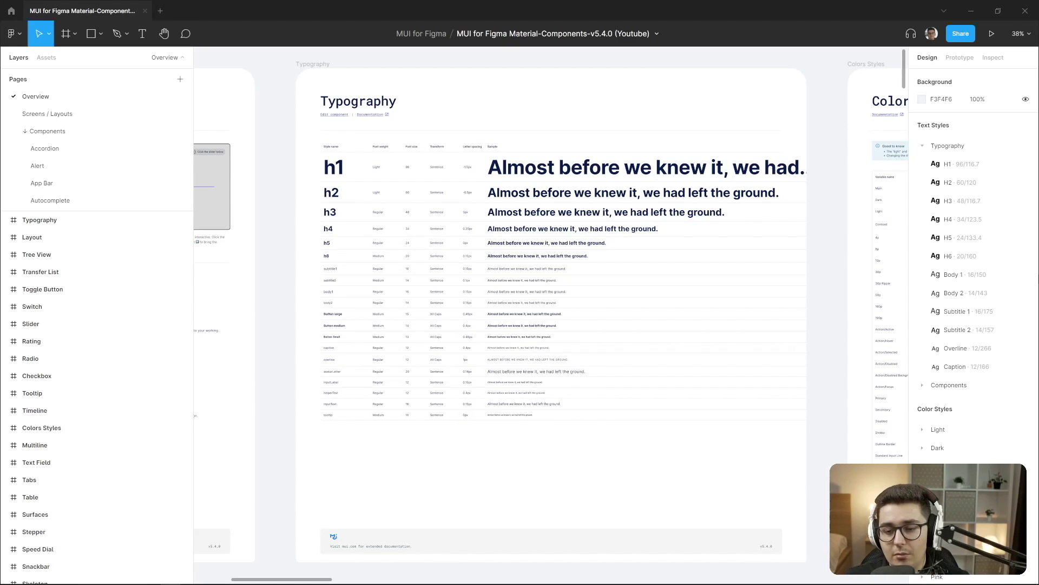
Expand the Components text styles, view the Button frame at 100%, then zoom to fit all frames
{"action": "left_click", "coordinate": [923, 385]}
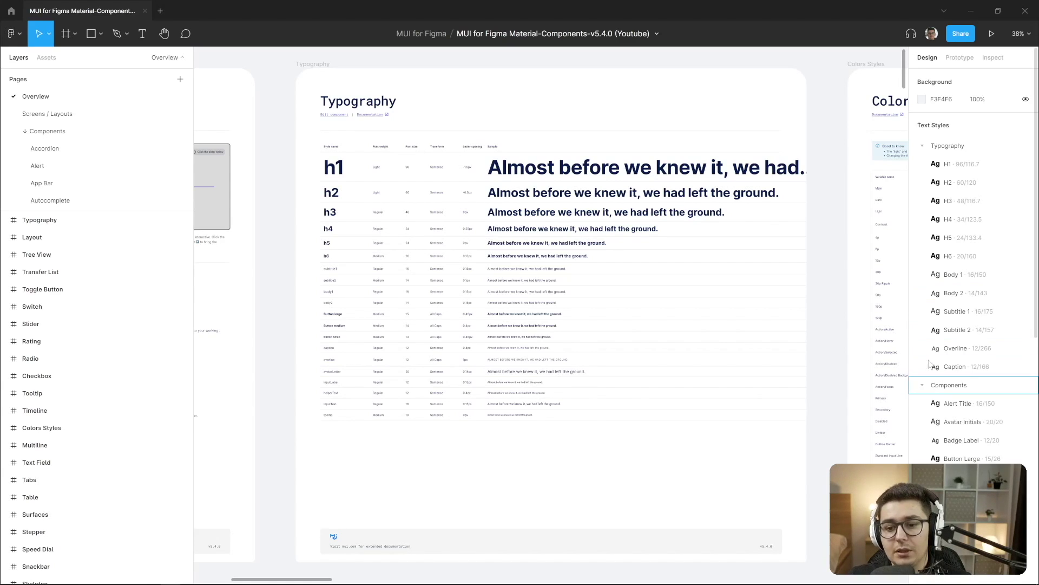
{"action": "scroll", "coordinate": [969, 338], "scroll_direction": "down", "scroll_amount": 3}
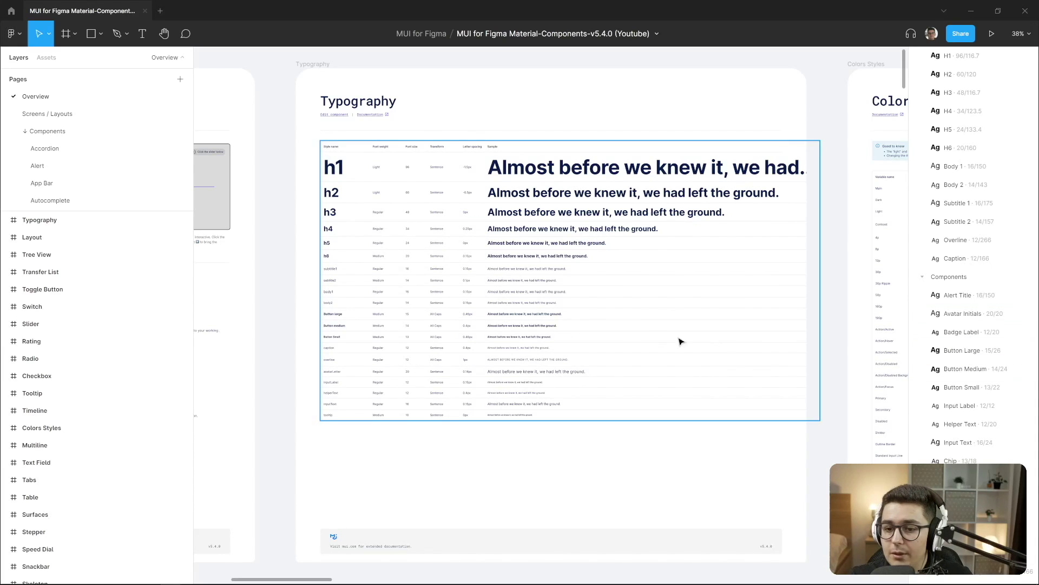
{"action": "scroll", "coordinate": [273, 304], "scroll_direction": "down", "scroll_amount": 7}
{"action": "scroll", "coordinate": [274, 304], "scroll_direction": "left", "scroll_amount": 8}
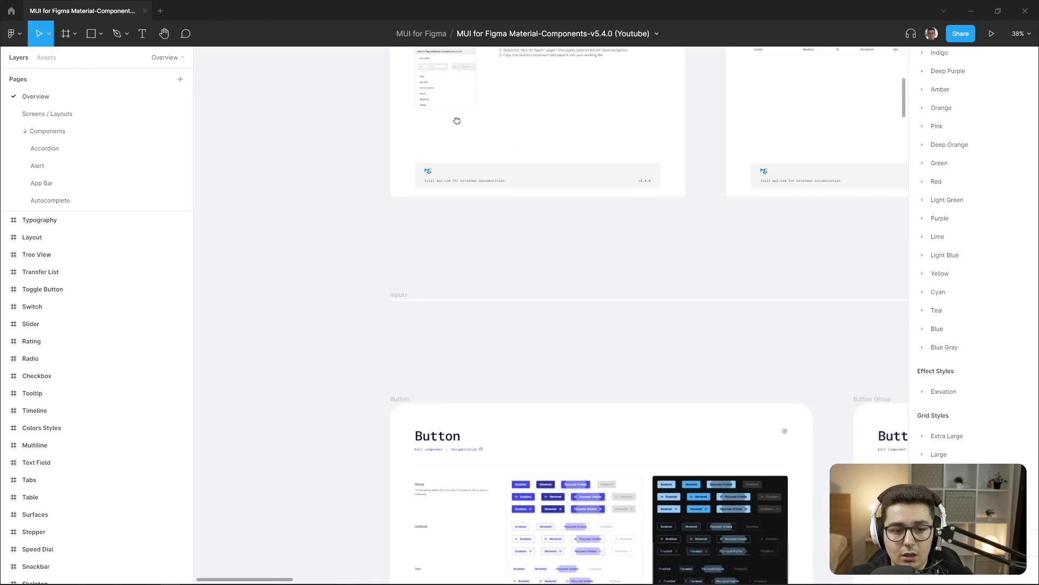
{"action": "scroll", "coordinate": [492, 229], "scroll_direction": "down", "scroll_amount": 5}
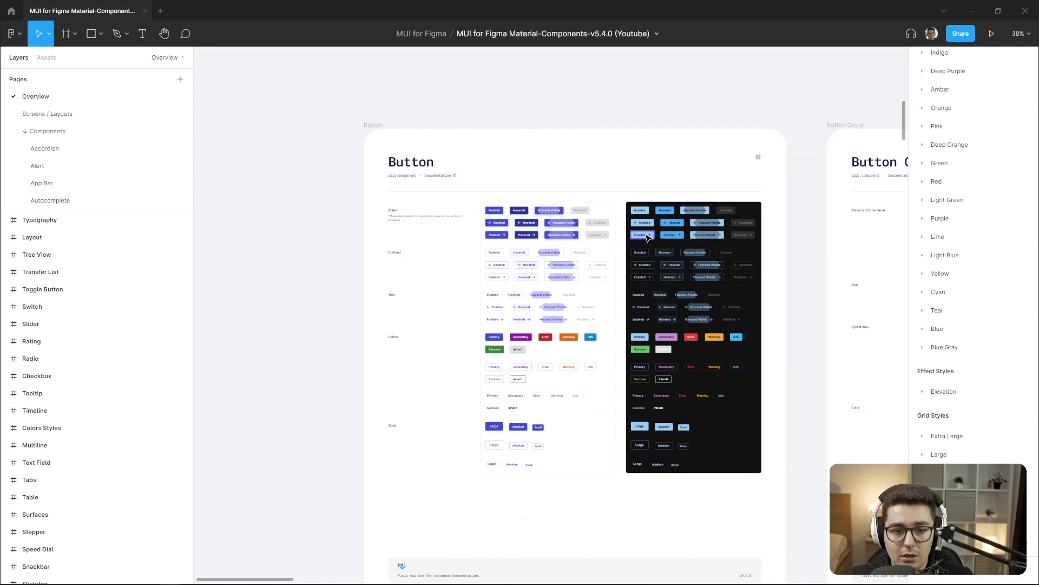
{"action": "key", "text": "shift+0"}
{"action": "scroll", "coordinate": [528, 311], "scroll_direction": "up", "scroll_amount": 3}
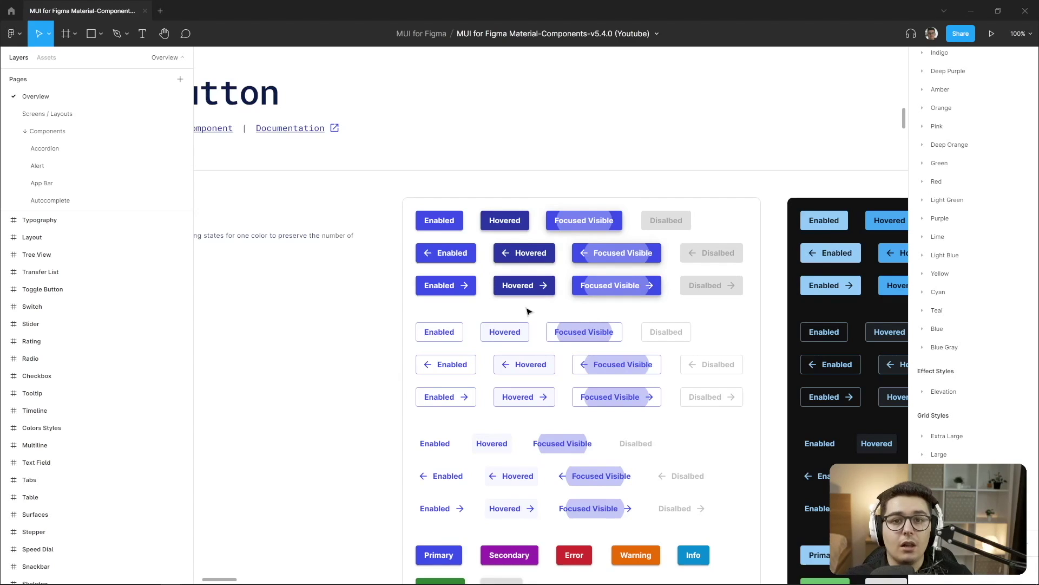
{"action": "key", "text": "shift+1"}
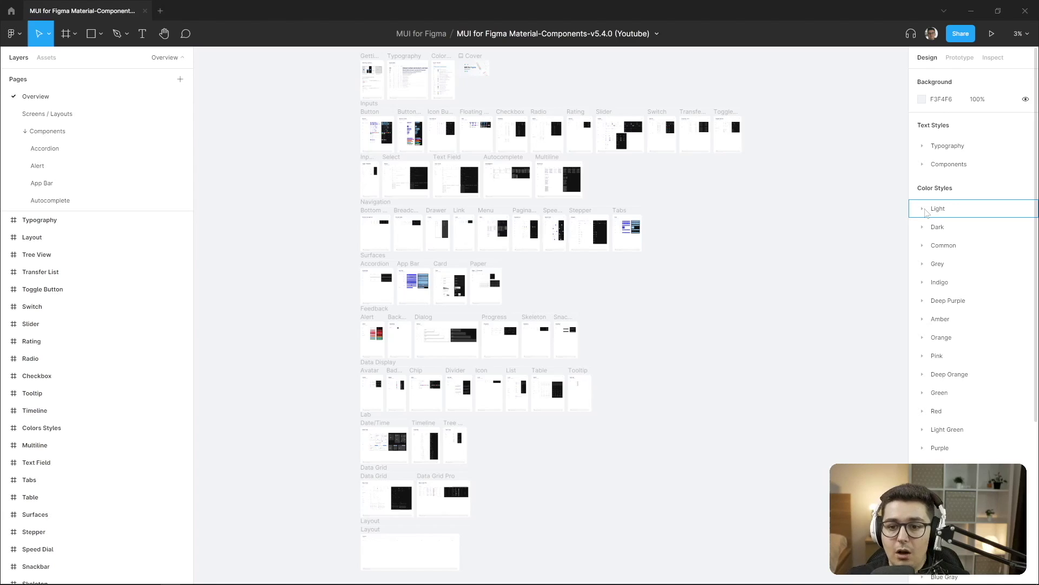
Expand the Light and Dark colour style groups
{"action": "left_click", "coordinate": [922, 211]}
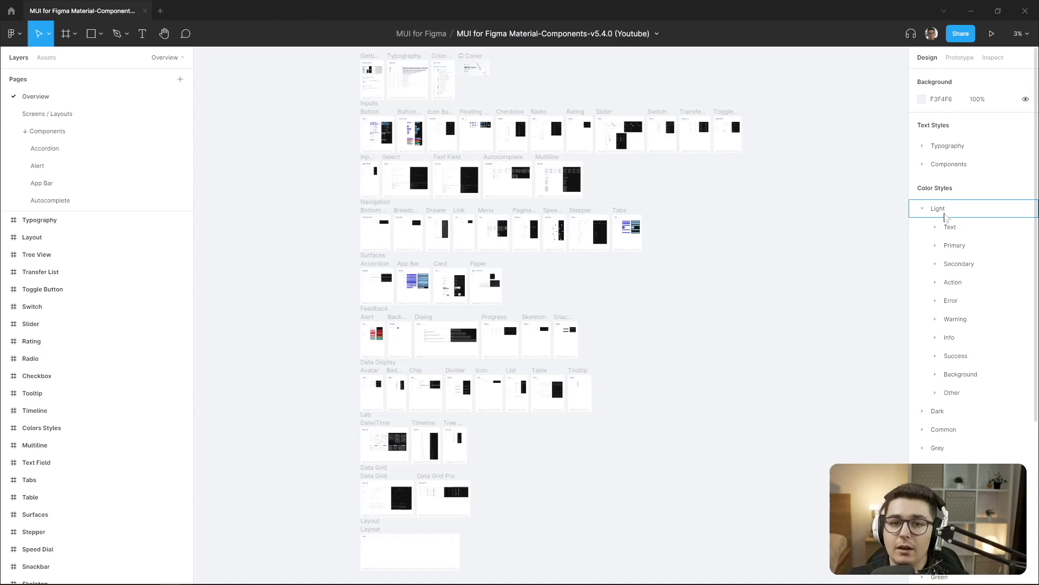
{"action": "left_click", "coordinate": [923, 411]}
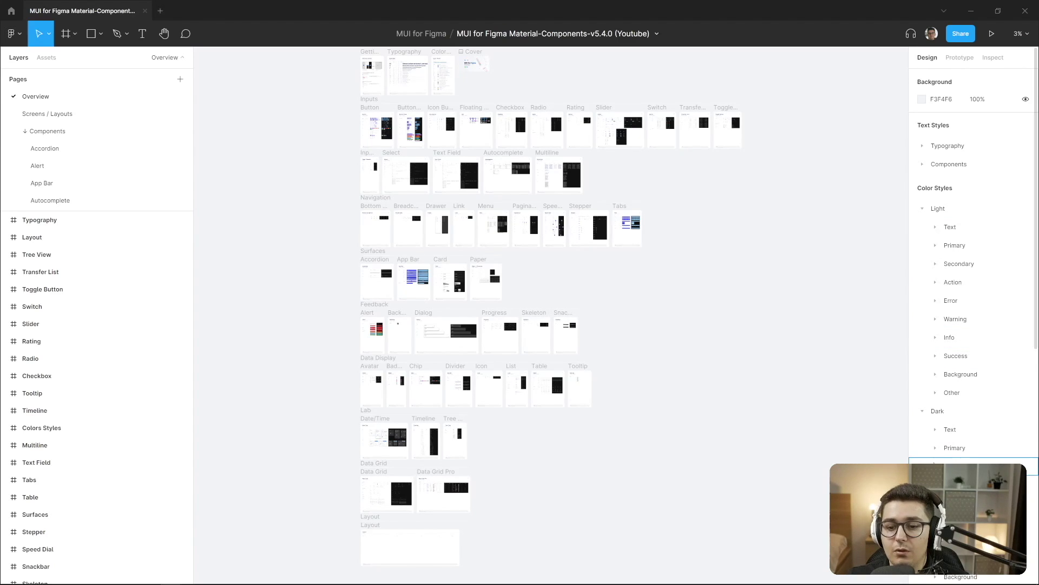
{"action": "scroll", "coordinate": [944, 433], "scroll_direction": "down", "scroll_amount": 3}
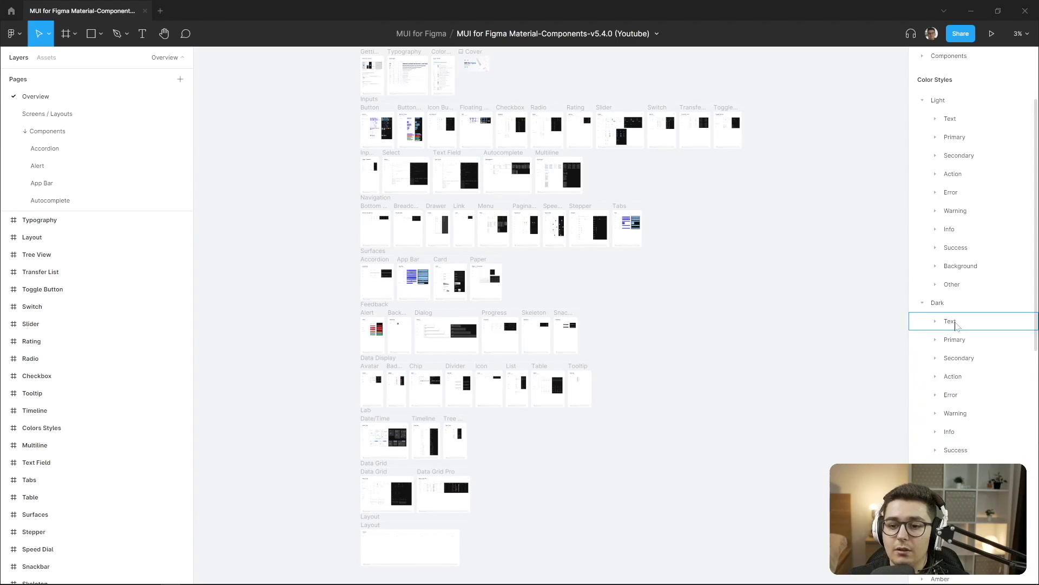
{"action": "scroll", "coordinate": [958, 279], "scroll_direction": "up", "scroll_amount": 3}
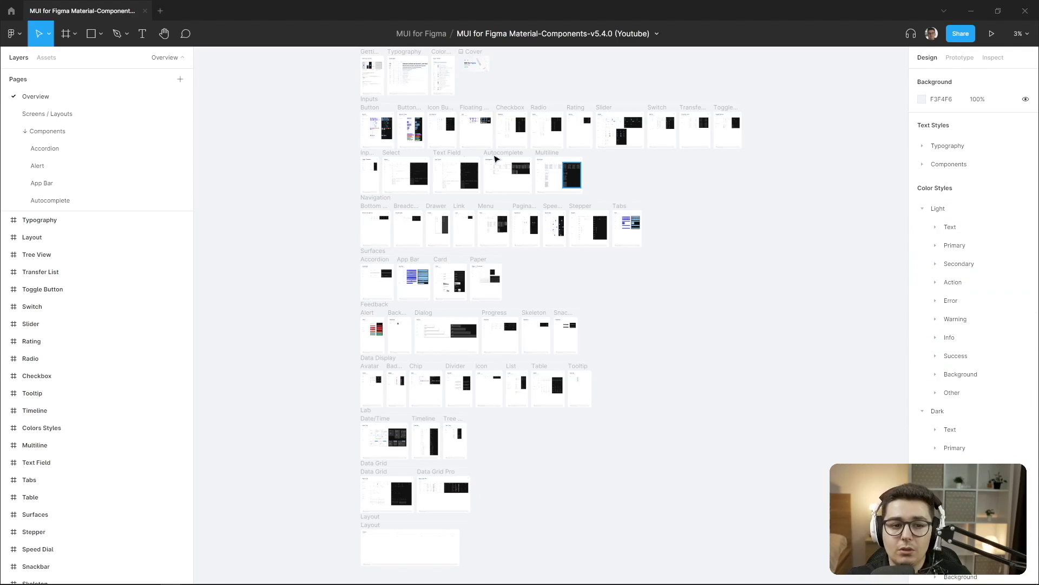
Zoom into the Button frame, select the Enabled contained button, then fit all frames
{"action": "left_click", "coordinate": [521, 192]}
{"action": "key", "text": "Escape"}
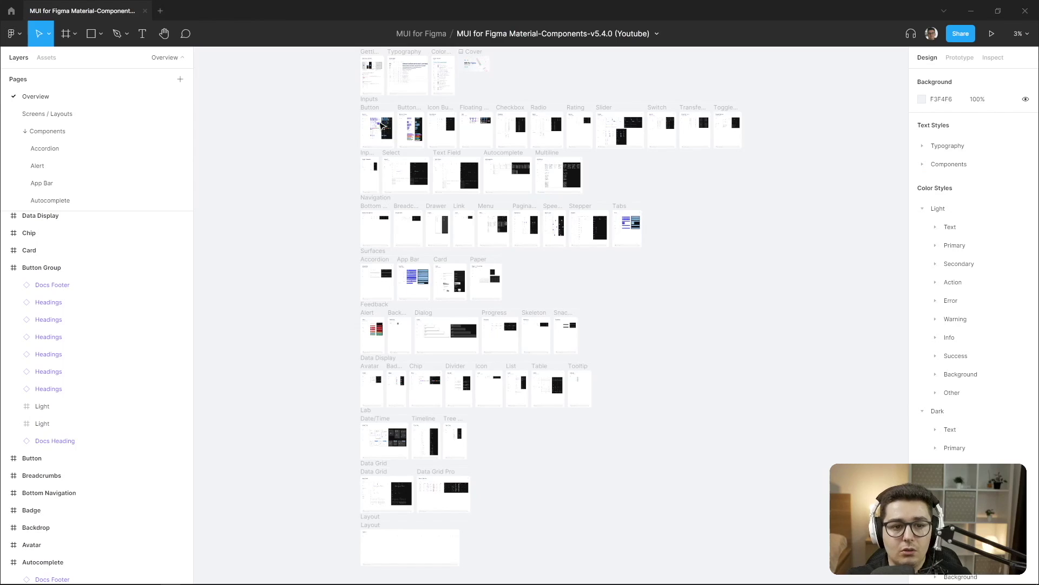
{"action": "scroll", "coordinate": [377, 125], "scroll_direction": "up", "scroll_amount": 2}
{"action": "scroll", "coordinate": [377, 125], "scroll_direction": "up", "scroll_amount": 10}
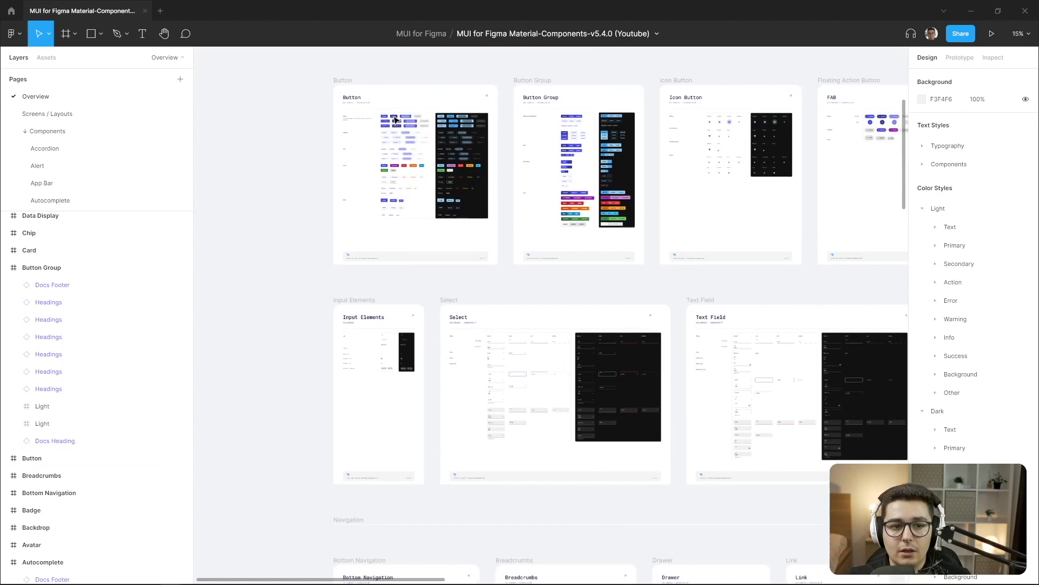
{"action": "scroll", "coordinate": [436, 139], "scroll_direction": "up", "scroll_amount": 2}
{"action": "scroll", "coordinate": [462, 181], "scroll_direction": "up", "scroll_amount": 2}
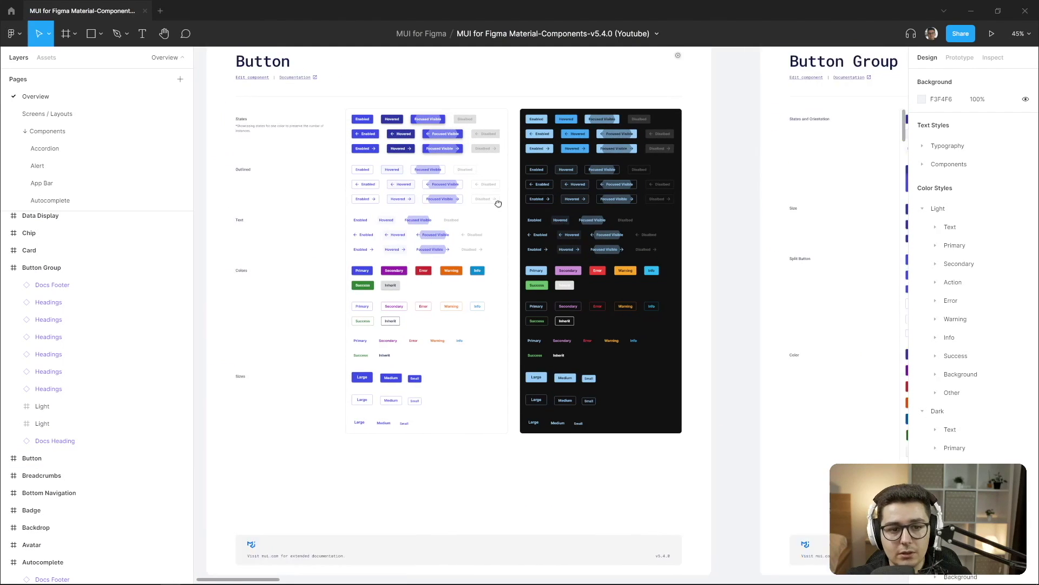
{"action": "left_click", "coordinate": [422, 151]}
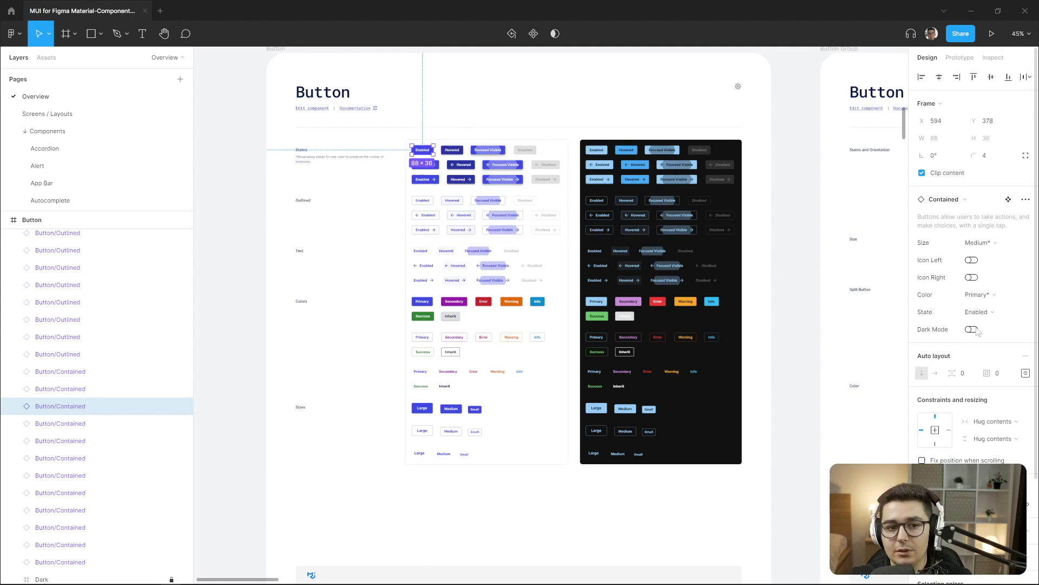
{"action": "key", "text": "Escape"}
{"action": "key", "text": "shift+1"}
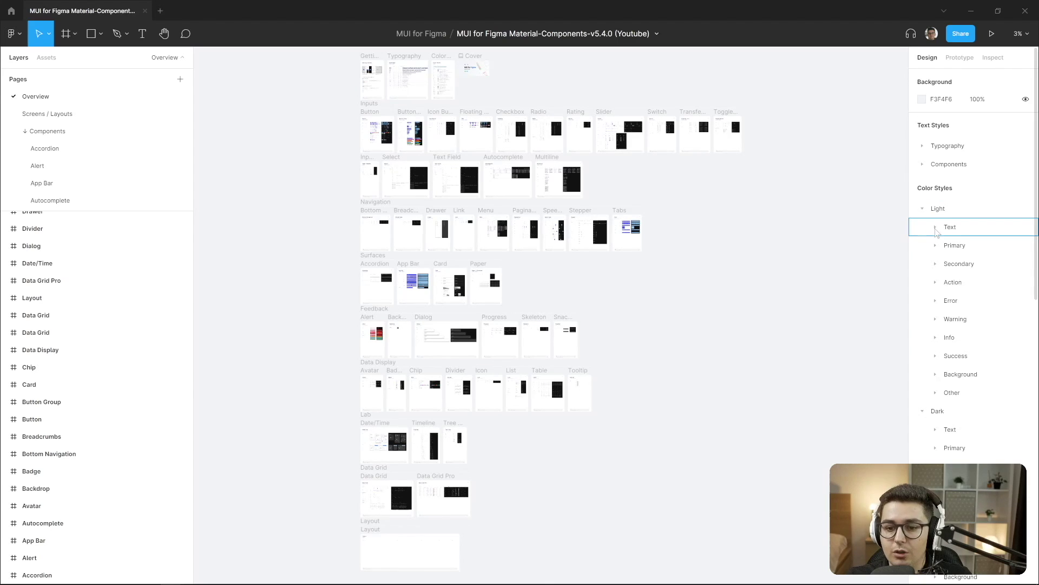
Collapse the Dark styles, expand Light Text, and inspect the Primary text colour's hex value
{"action": "left_click", "coordinate": [924, 411]}
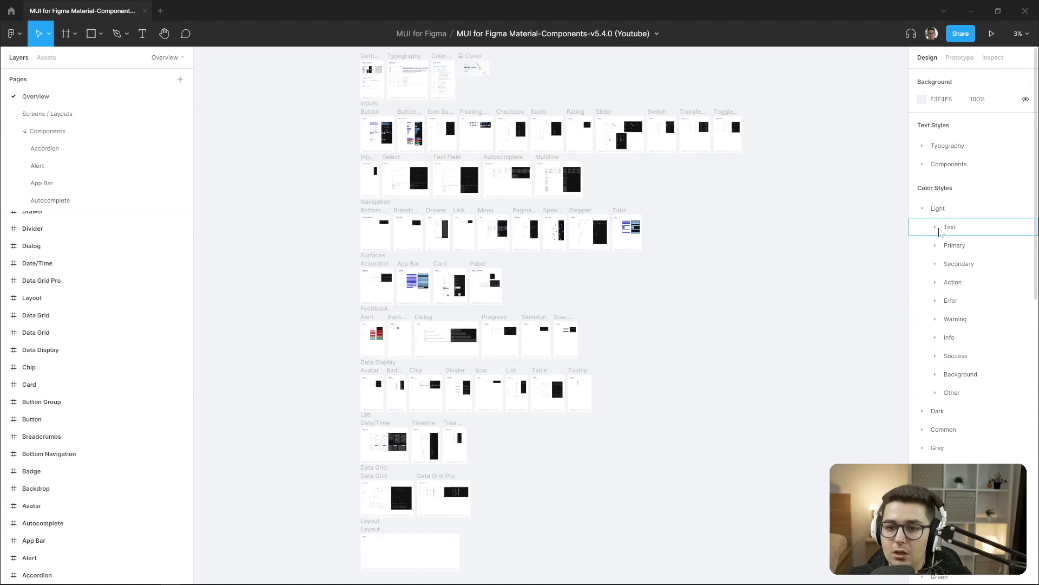
{"action": "left_click", "coordinate": [936, 227]}
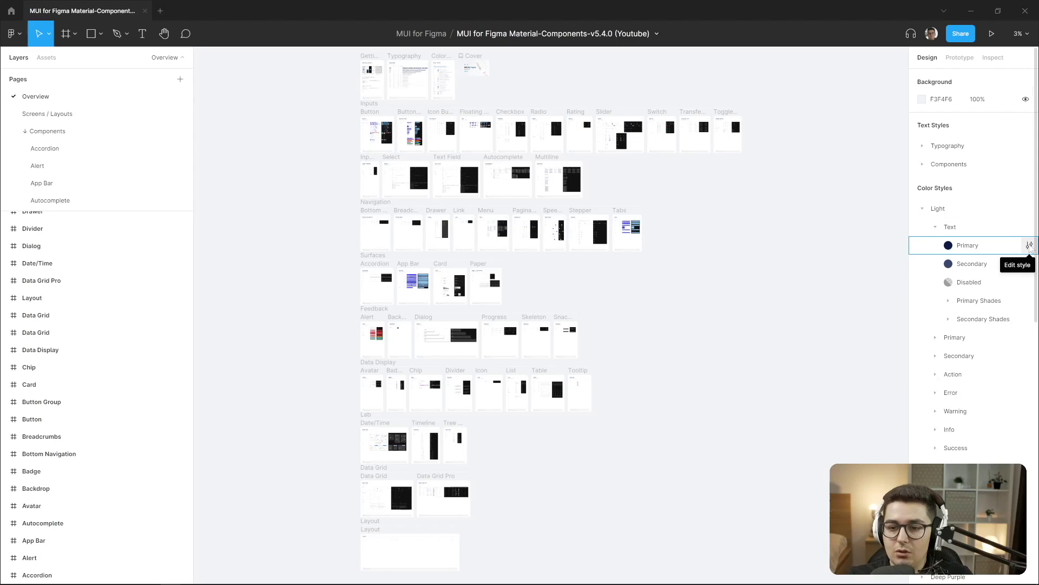
{"action": "left_click", "coordinate": [1029, 245]}
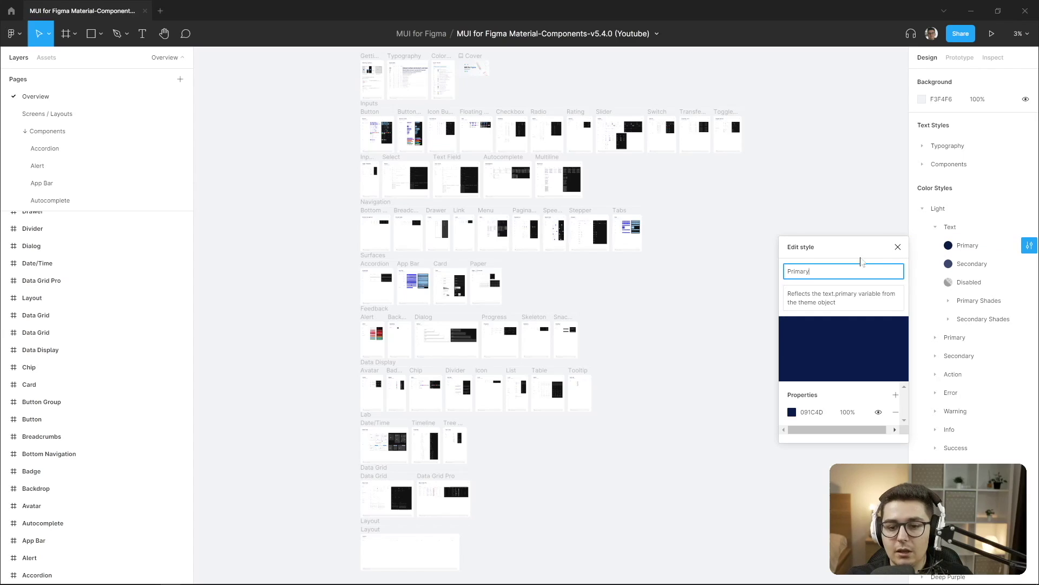
{"action": "left_click", "coordinate": [812, 412]}
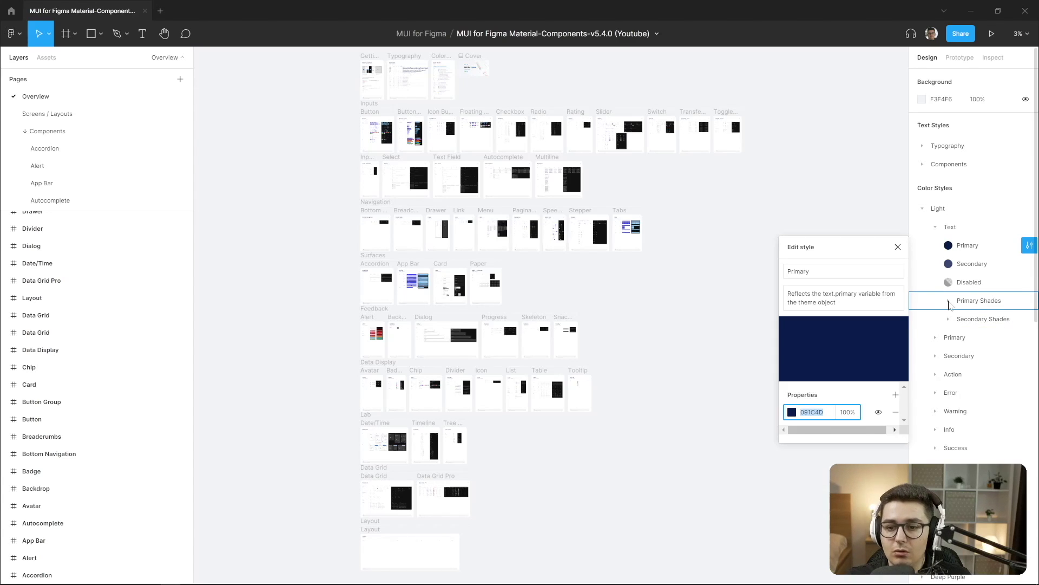
Expand Primary Shades and review the 4p and 12p shade styles
{"action": "left_click", "coordinate": [949, 302]}
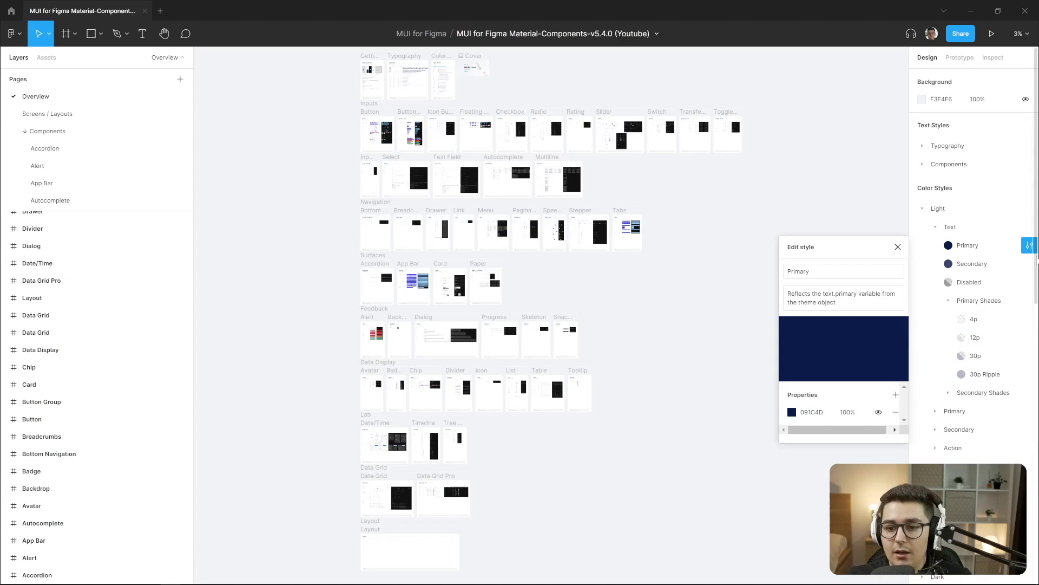
{"action": "left_click", "coordinate": [816, 413]}
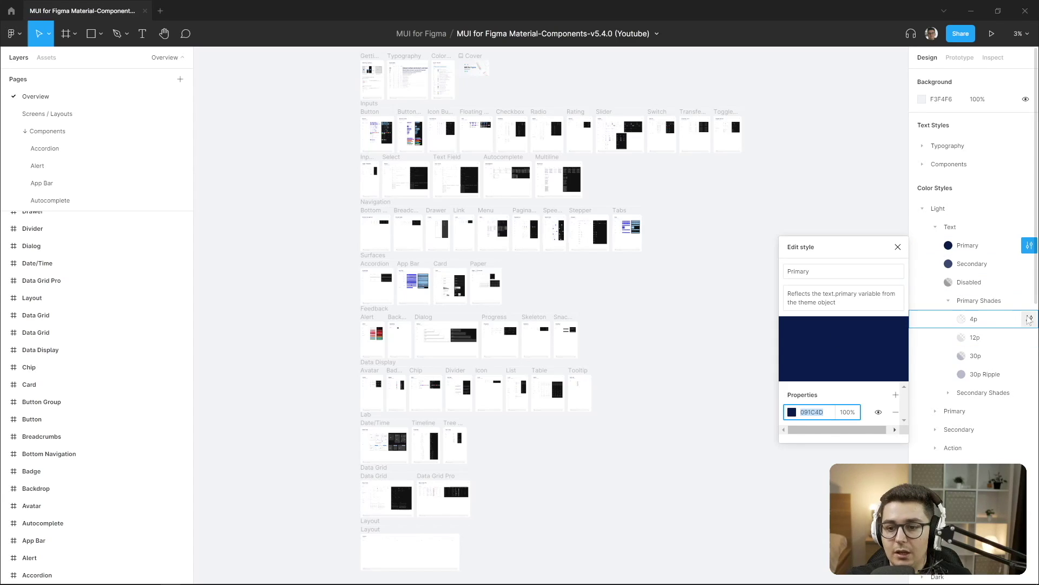
{"action": "left_click", "coordinate": [1030, 318]}
{"action": "left_click", "coordinate": [810, 493]}
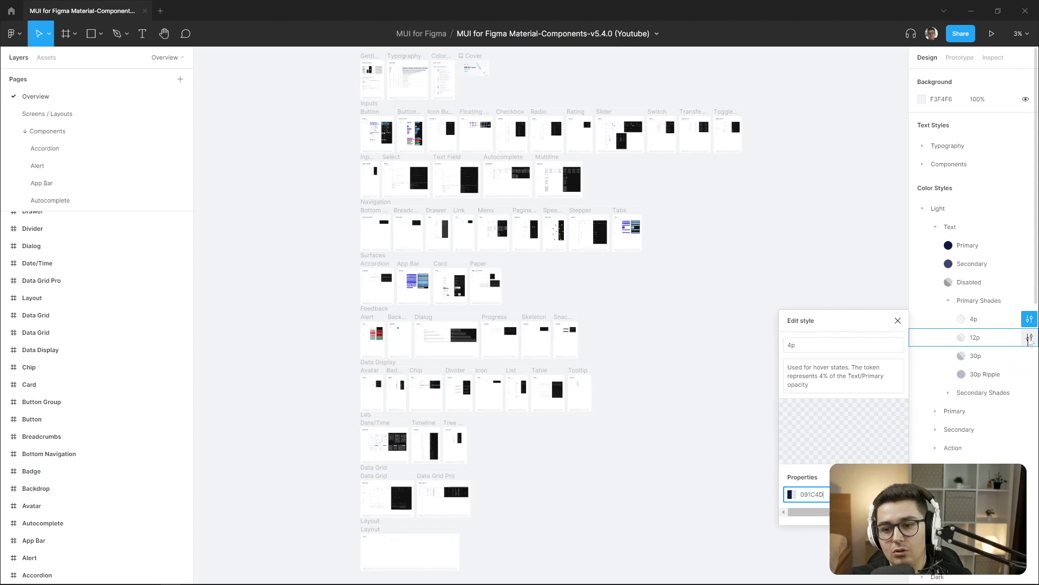
{"action": "left_click", "coordinate": [1029, 338]}
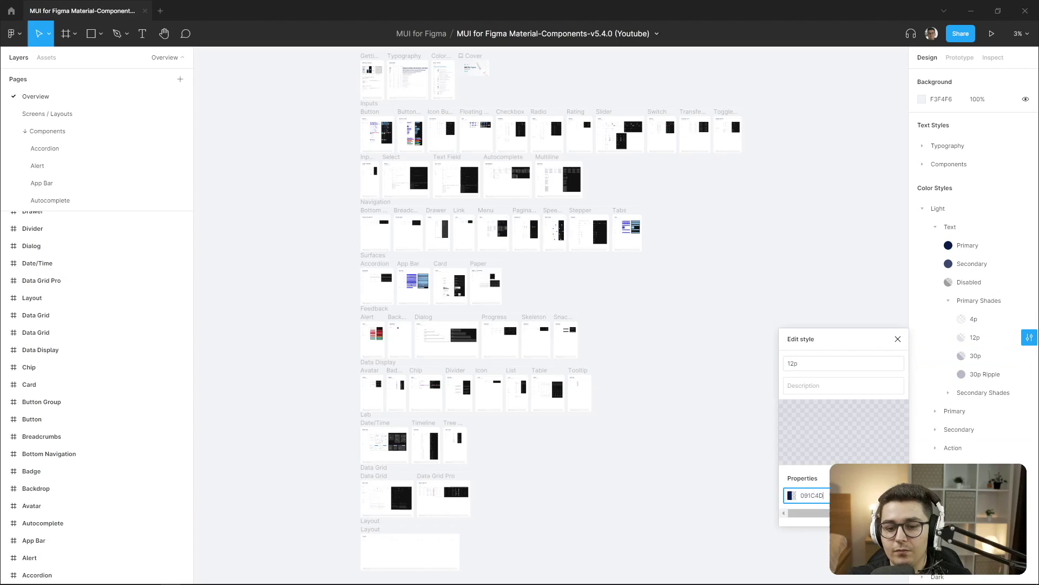
{"action": "left_click", "coordinate": [897, 340]}
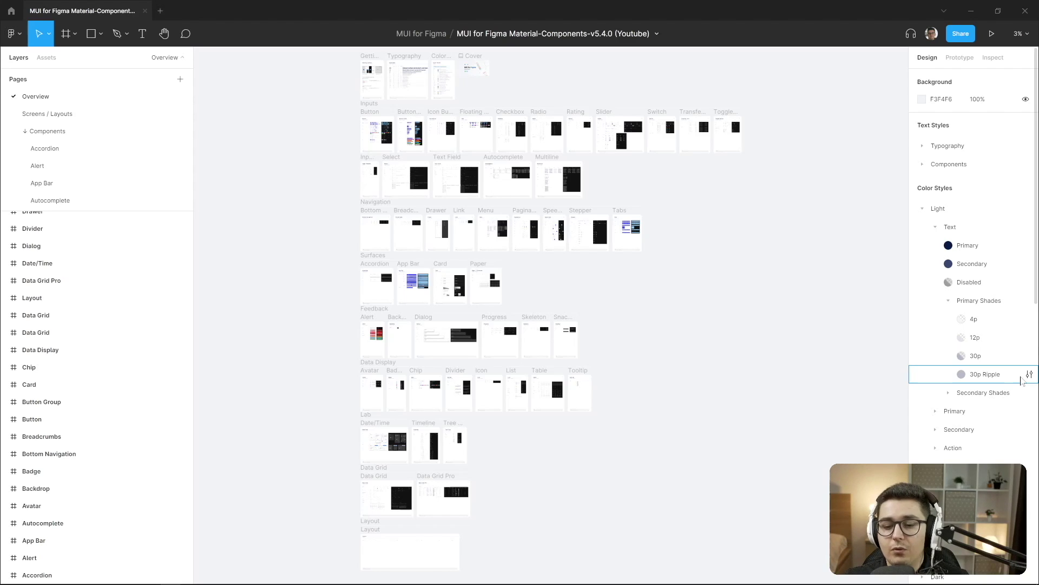
Collapse Text, expand Primary, and inspect the Main, Dark (2C38A5) and Light (6573EF) styles
{"action": "left_click", "coordinate": [950, 227]}
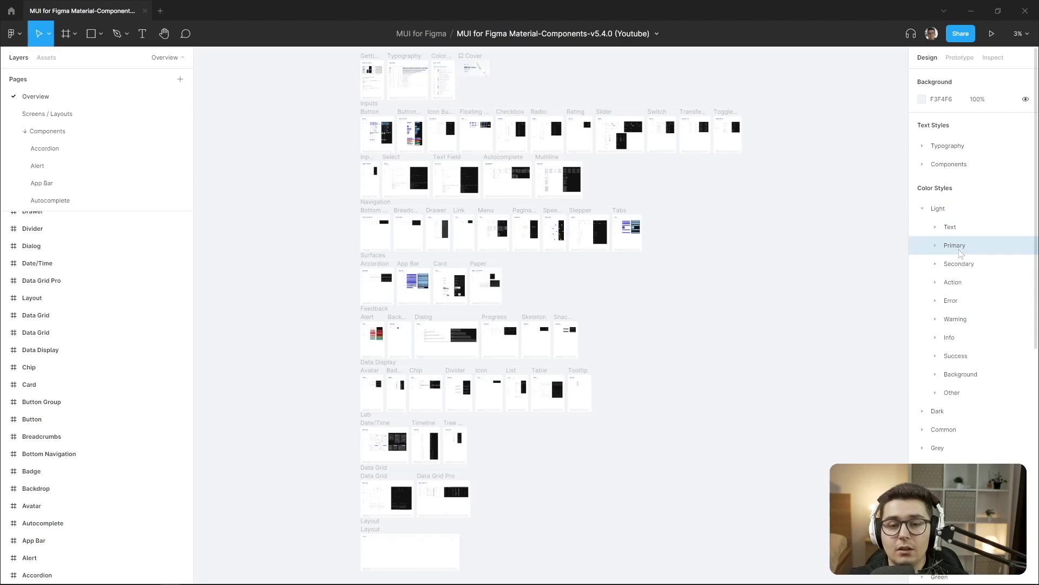
{"action": "left_click", "coordinate": [935, 249]}
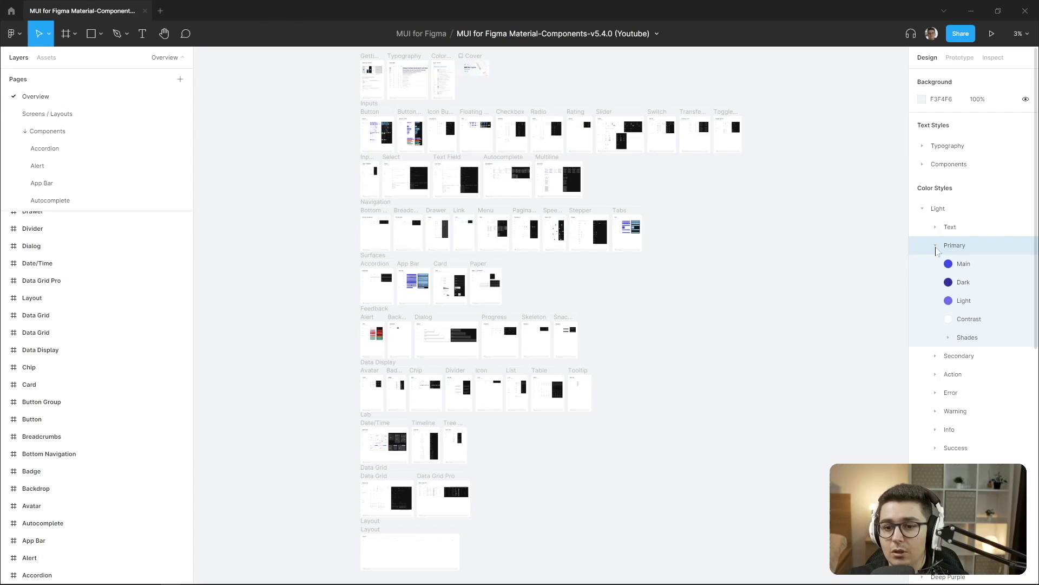
{"action": "left_click", "coordinate": [974, 265]}
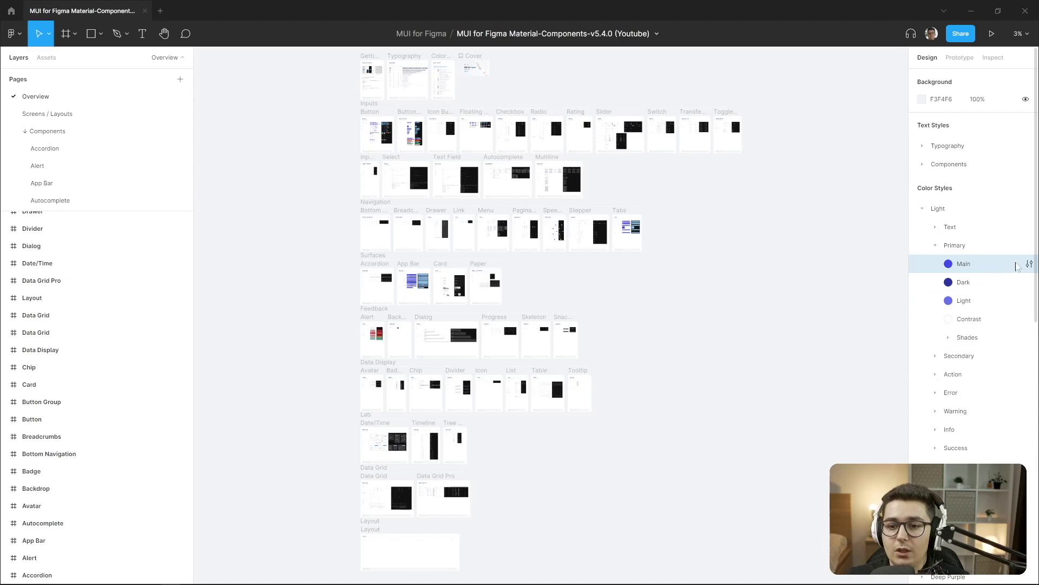
{"action": "left_click", "coordinate": [1029, 264]}
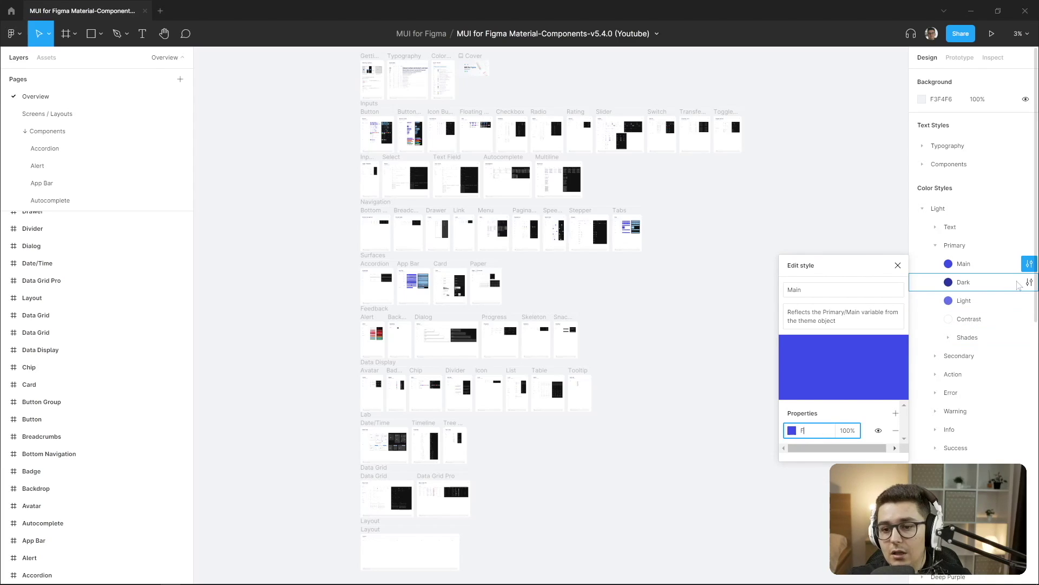
{"action": "left_click", "coordinate": [1029, 282]}
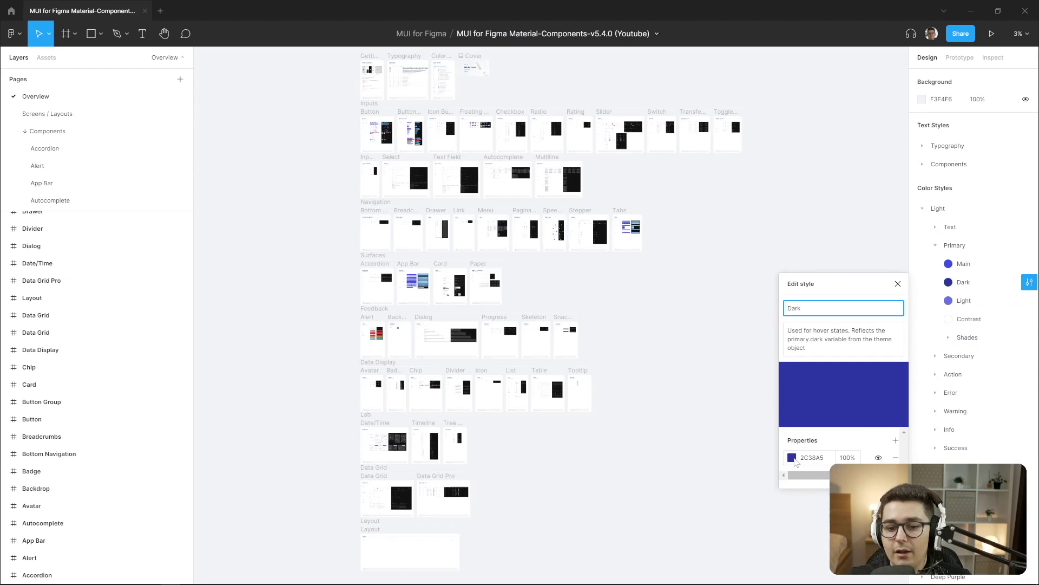
{"action": "left_click", "coordinate": [792, 457]}
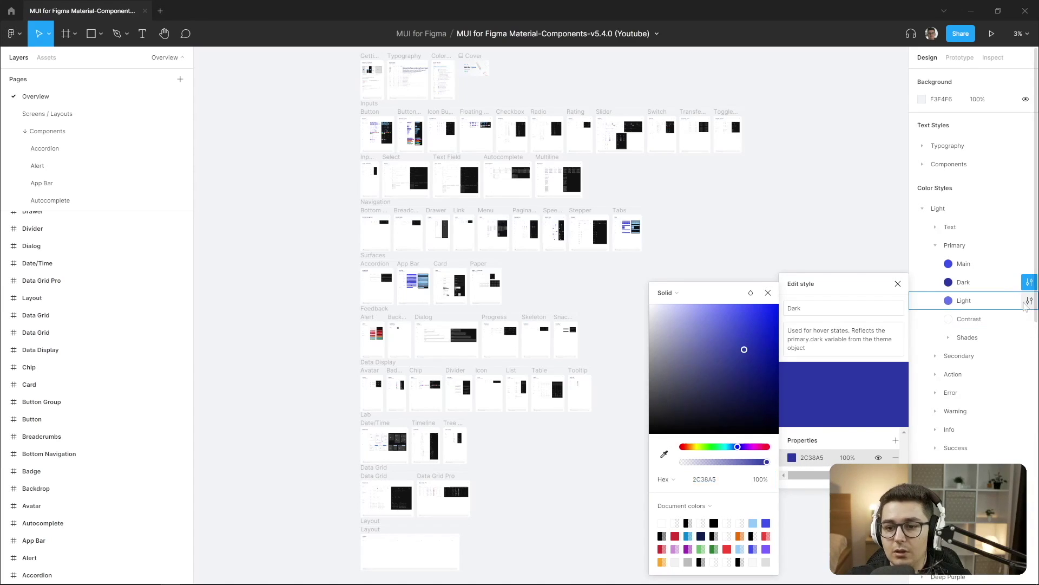
{"action": "left_click", "coordinate": [1029, 300]}
{"action": "left_click", "coordinate": [794, 466]}
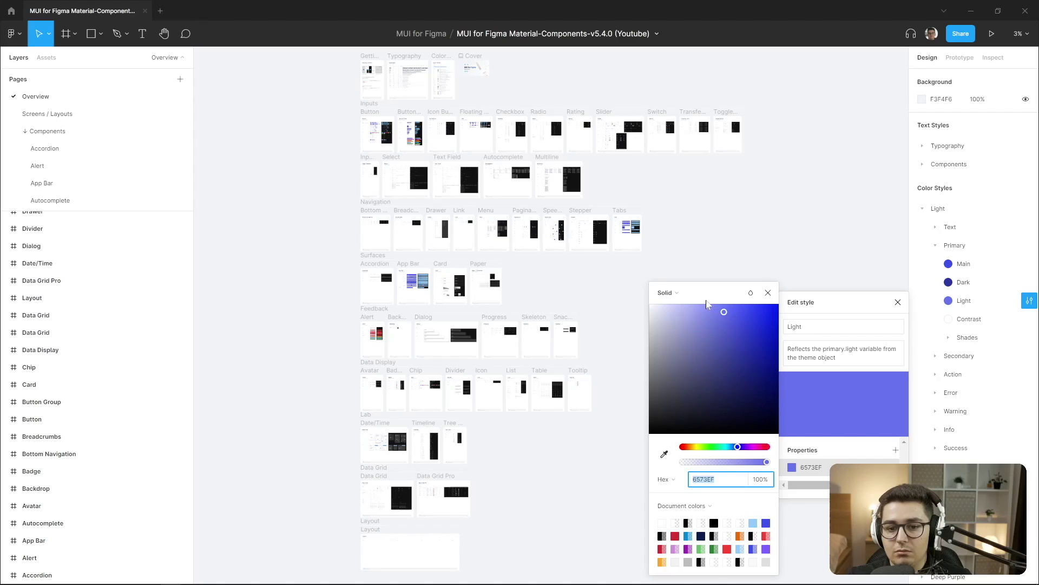
{"action": "left_click", "coordinate": [770, 299]}
{"action": "left_click", "coordinate": [898, 301]}
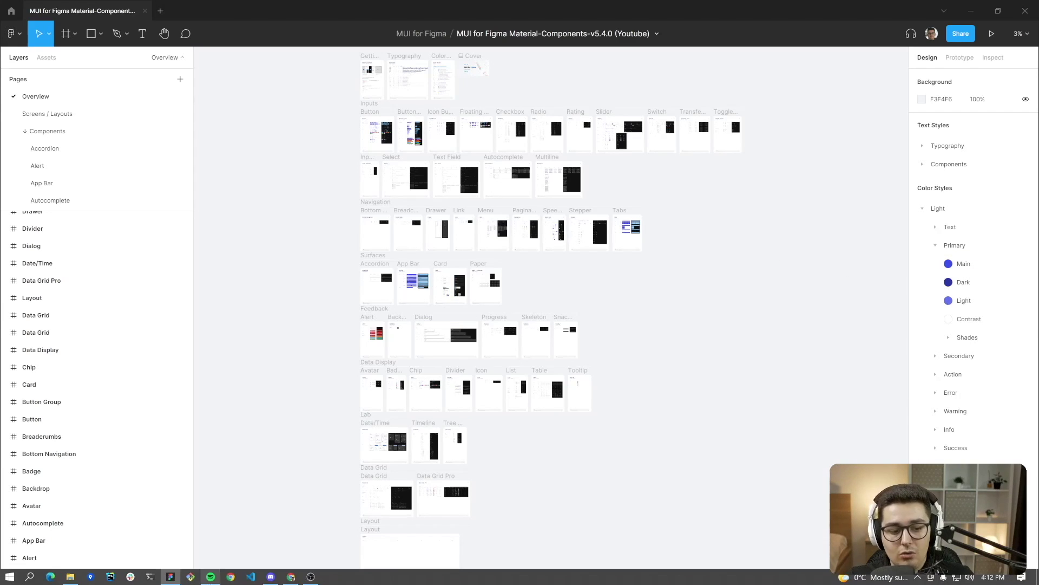
In the MUI color playground, set Primary to 3F50EC and copy the generated dark shade #2c38a5
{"action": "left_click", "coordinate": [293, 577]}
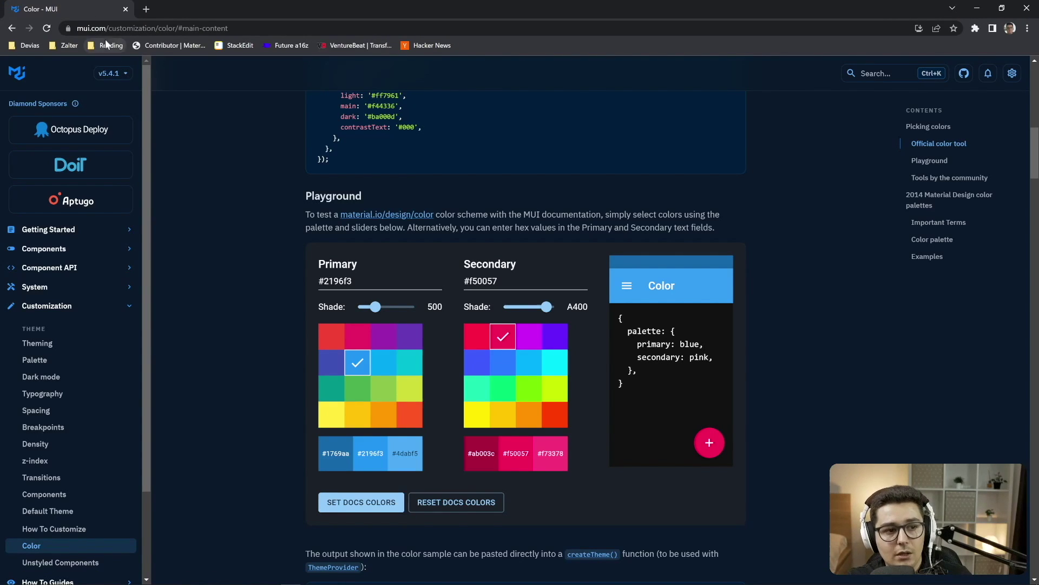
{"action": "double_click", "coordinate": [336, 281]}
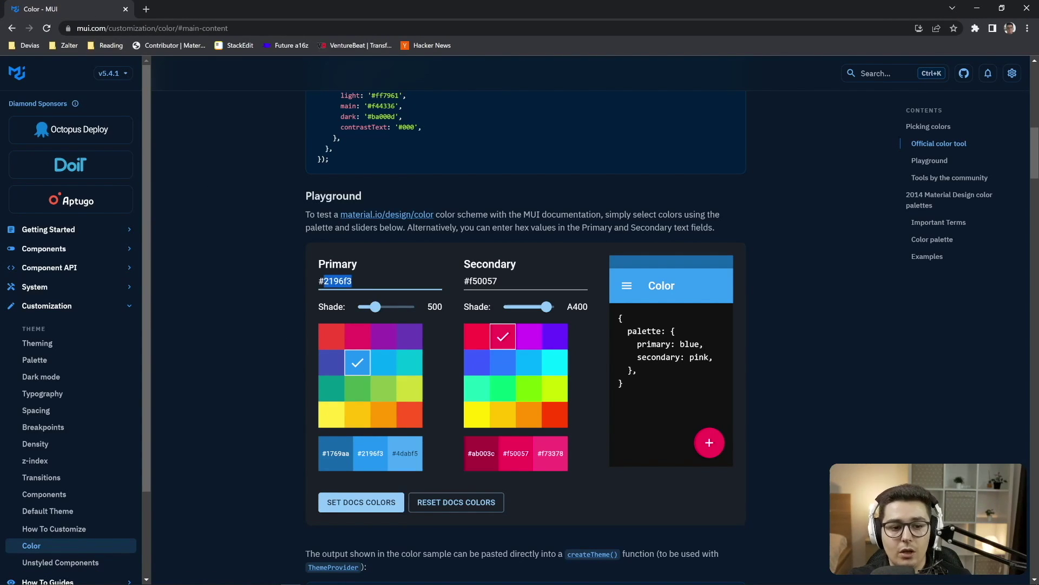
{"action": "type", "text": "3F50EC"}
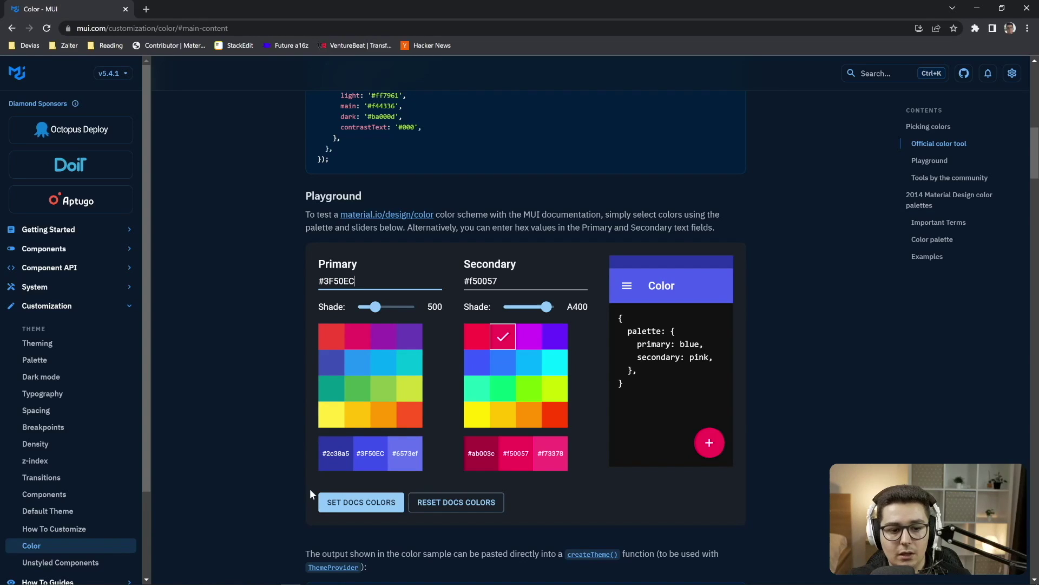
{"action": "double_click", "coordinate": [337, 453]}
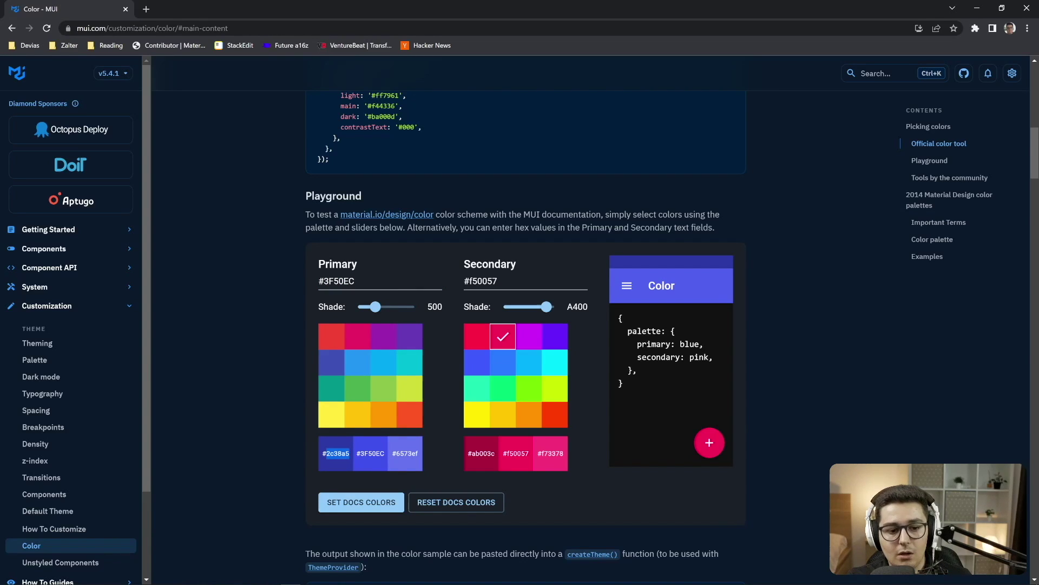
{"action": "double_click", "coordinate": [406, 453]}
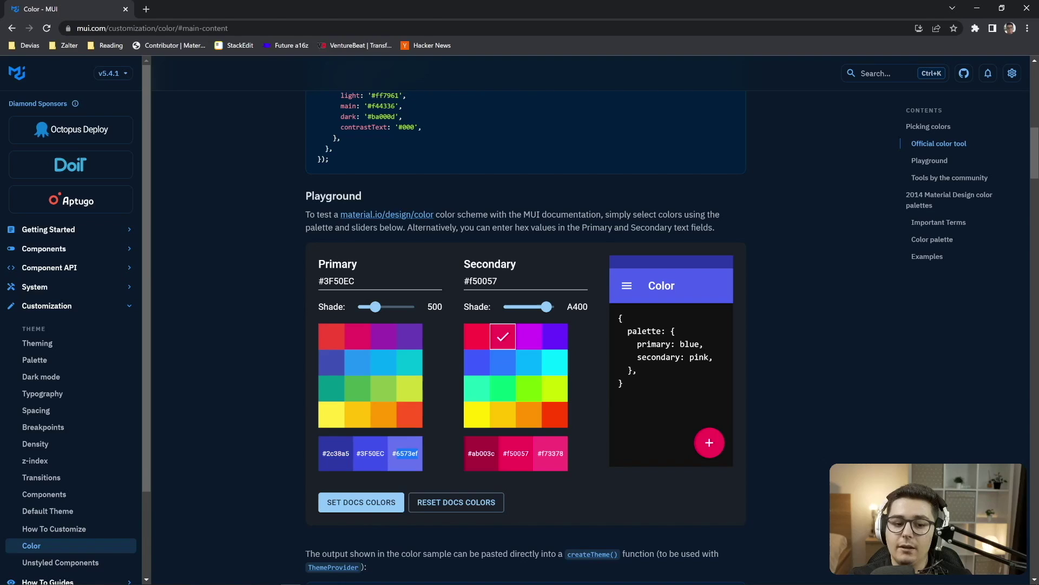
{"action": "left_click", "coordinate": [414, 452]}
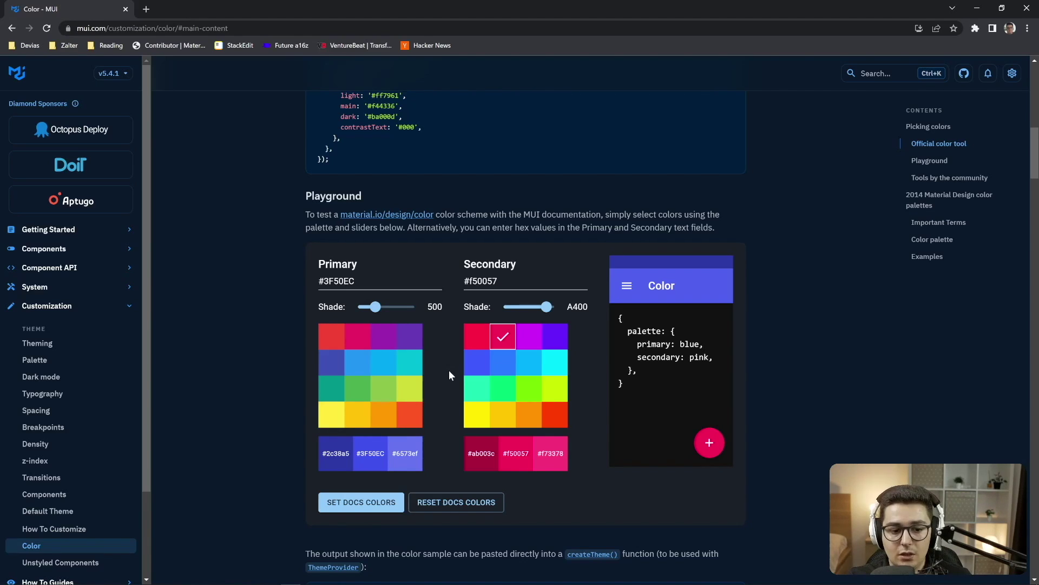
{"action": "double_click", "coordinate": [338, 454]}
{"action": "key", "text": "ctrl+c"}
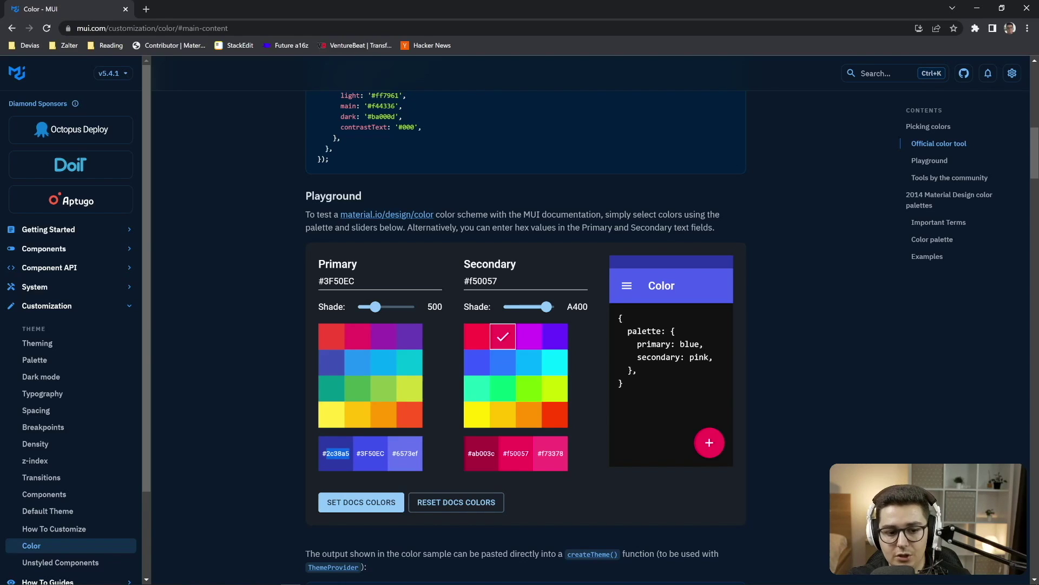
{"action": "key", "text": "alt+Tab"}
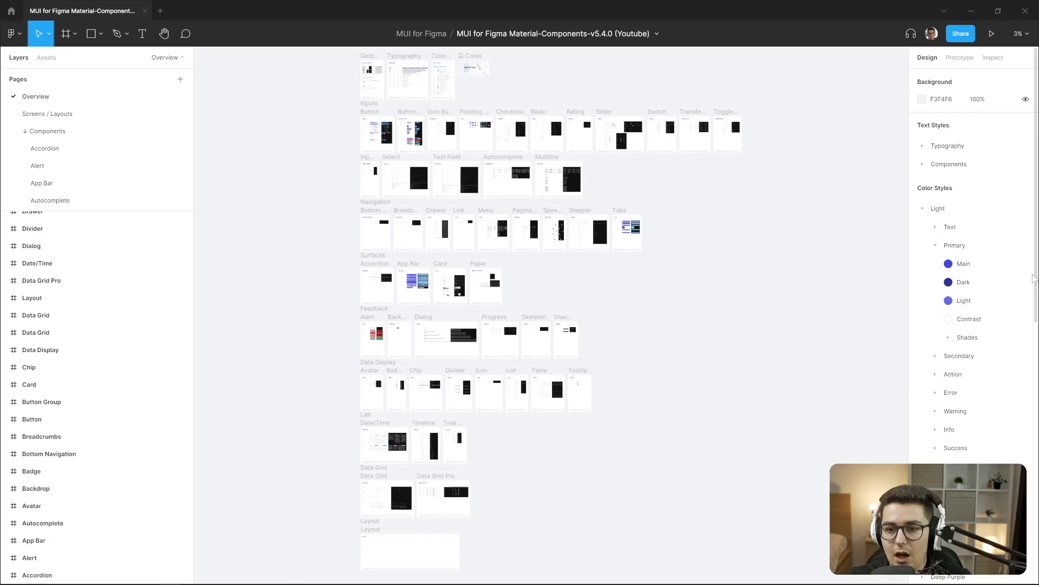
Set the Primary Dark style to 2C38A5 and check that Main is 3F50EC
{"action": "left_click", "coordinate": [1029, 282]}
{"action": "left_click", "coordinate": [824, 458]}
{"action": "key", "text": "ctrl+v"}
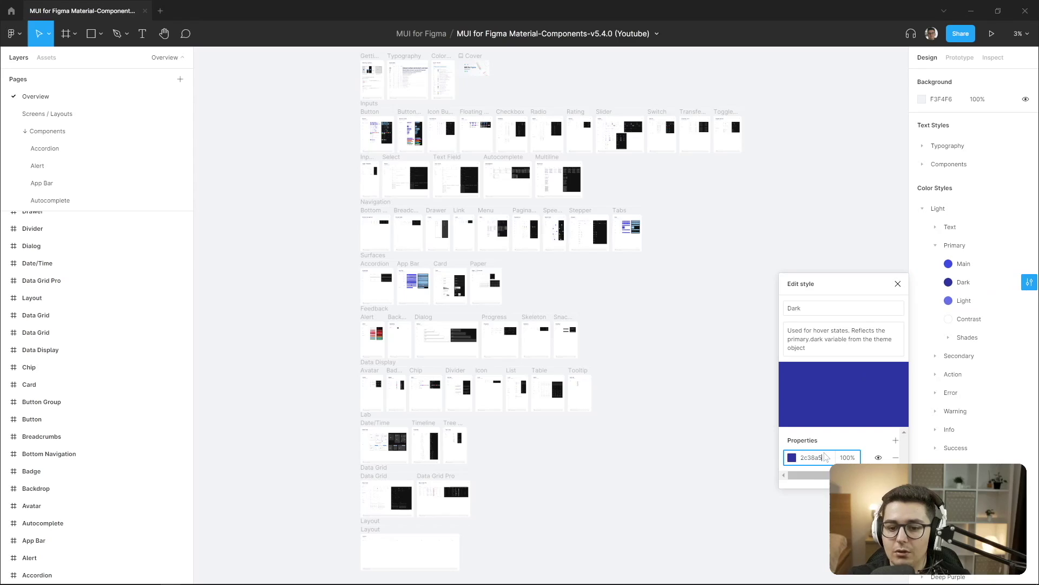
{"action": "key", "text": "Return"}
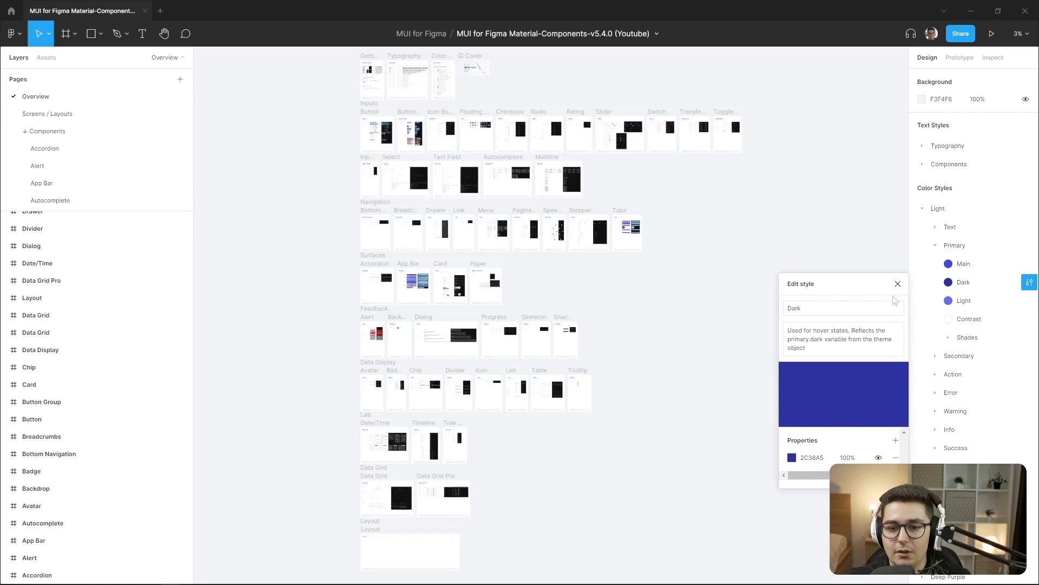
{"action": "left_click", "coordinate": [1029, 264]}
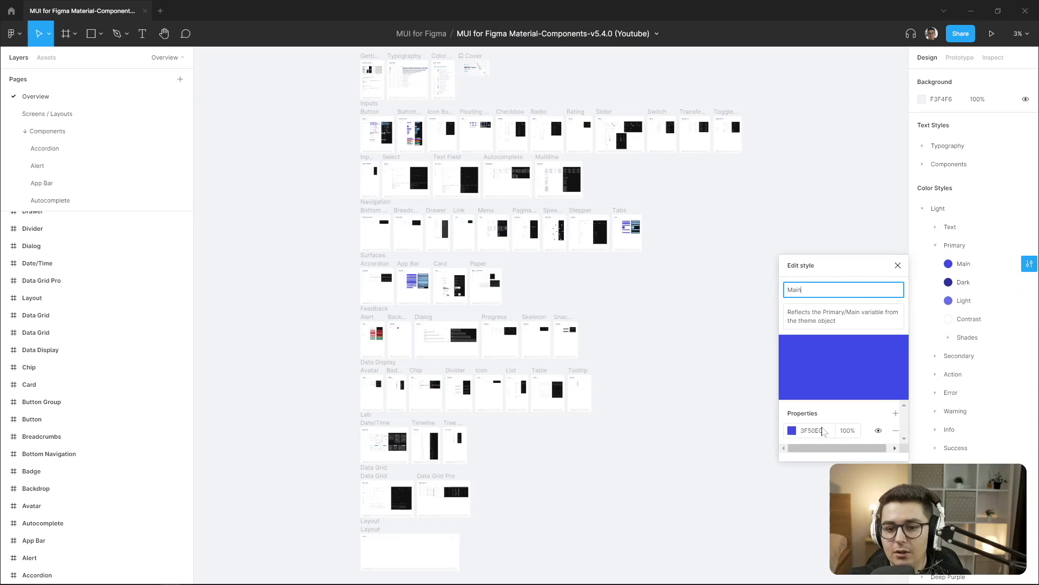
{"action": "left_click", "coordinate": [822, 430]}
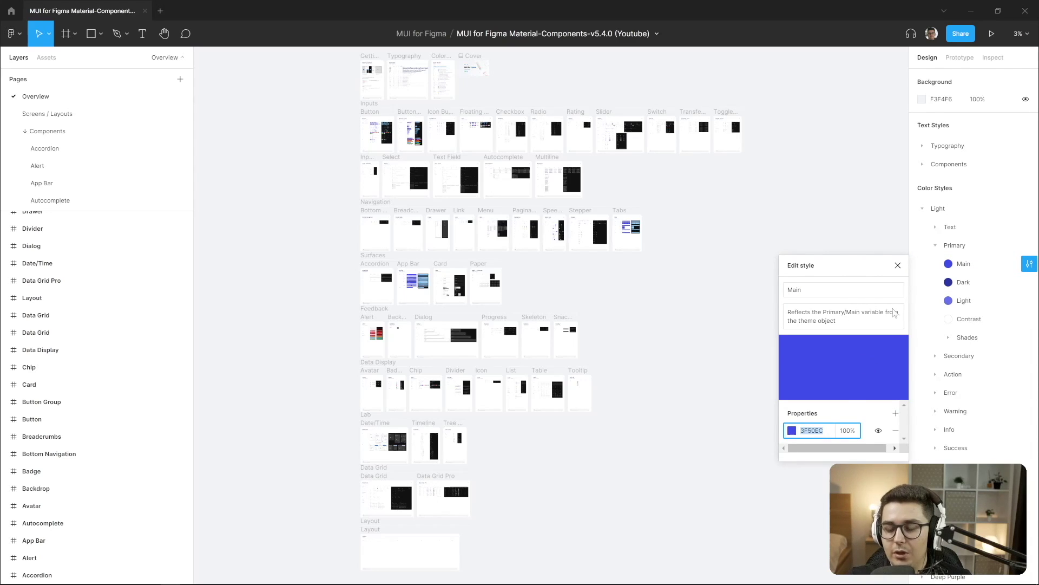
{"action": "left_click", "coordinate": [898, 265]}
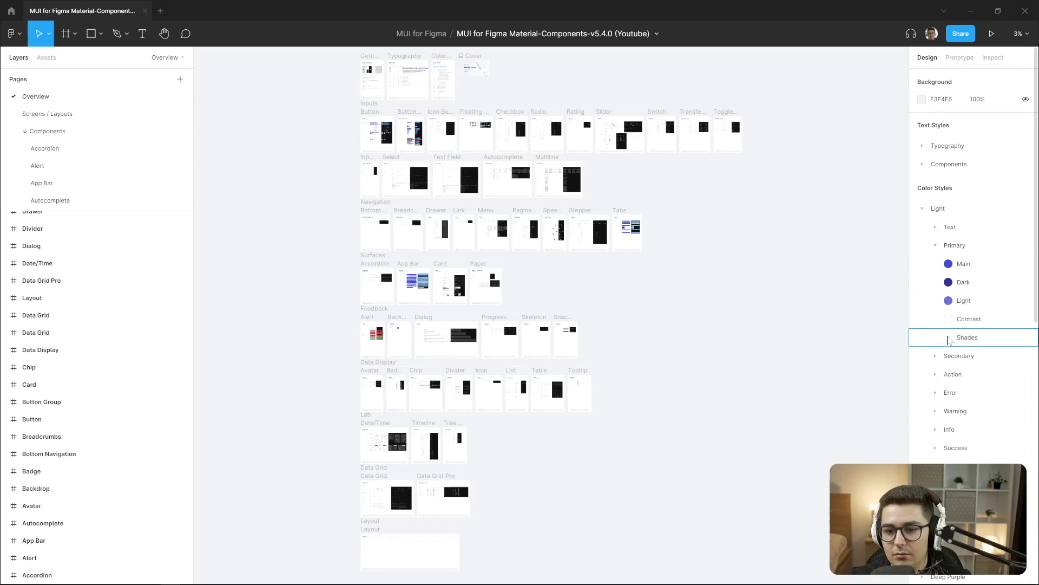
Expand Primary Shades and set the 4p and 30p Ripple fills to 3F50EC
{"action": "left_click", "coordinate": [948, 338]}
{"action": "left_click", "coordinate": [1029, 355]}
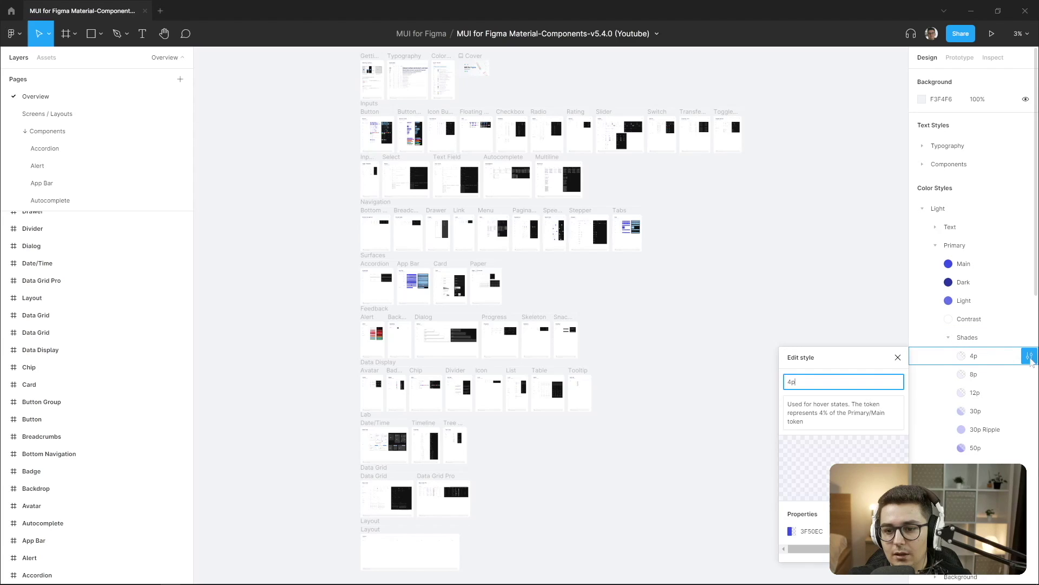
{"action": "left_click", "coordinate": [817, 531]}
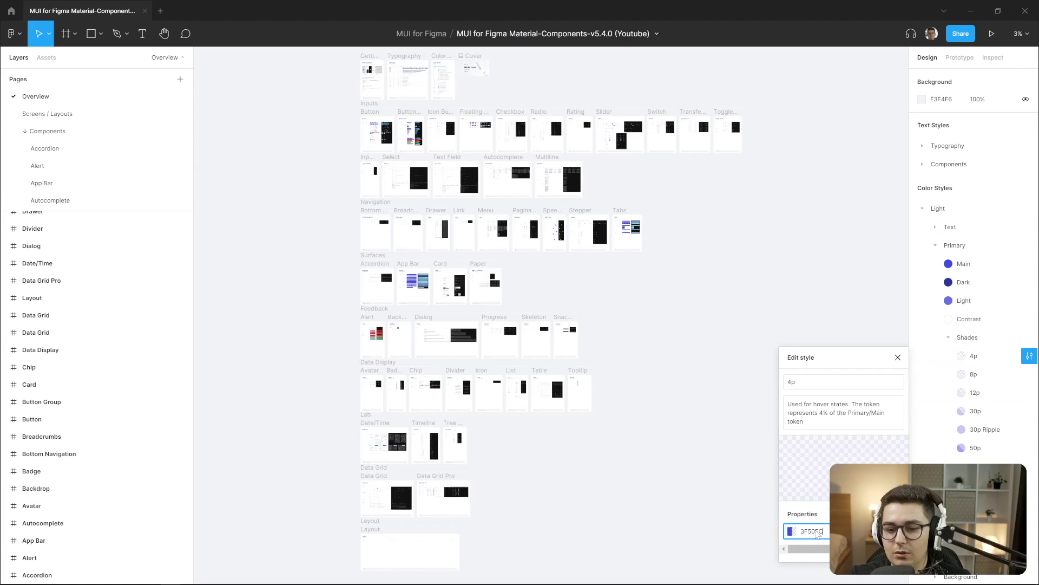
{"action": "key", "text": "Return"}
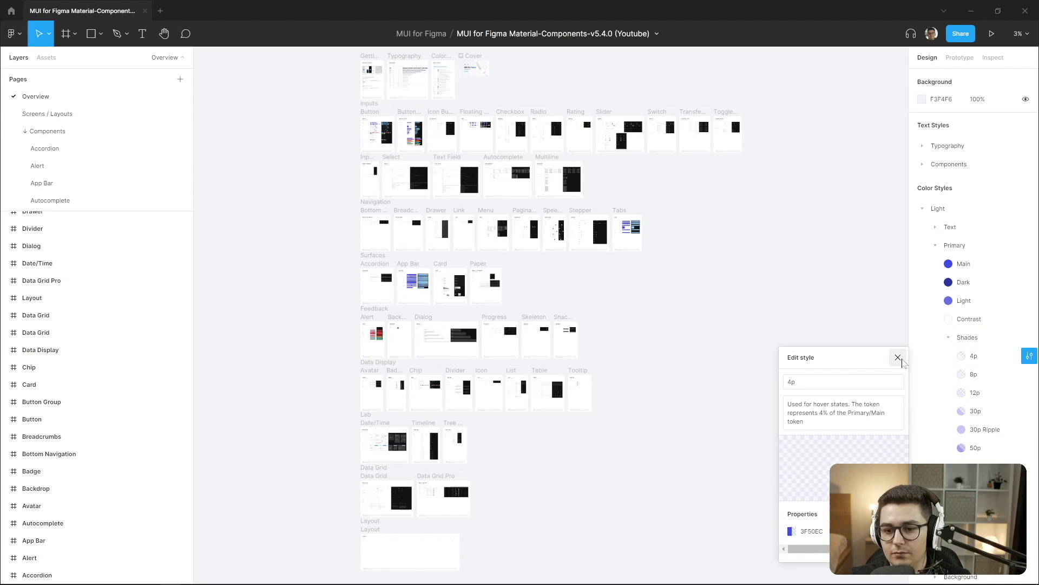
{"action": "left_click", "coordinate": [900, 360]}
{"action": "left_click", "coordinate": [1029, 430]}
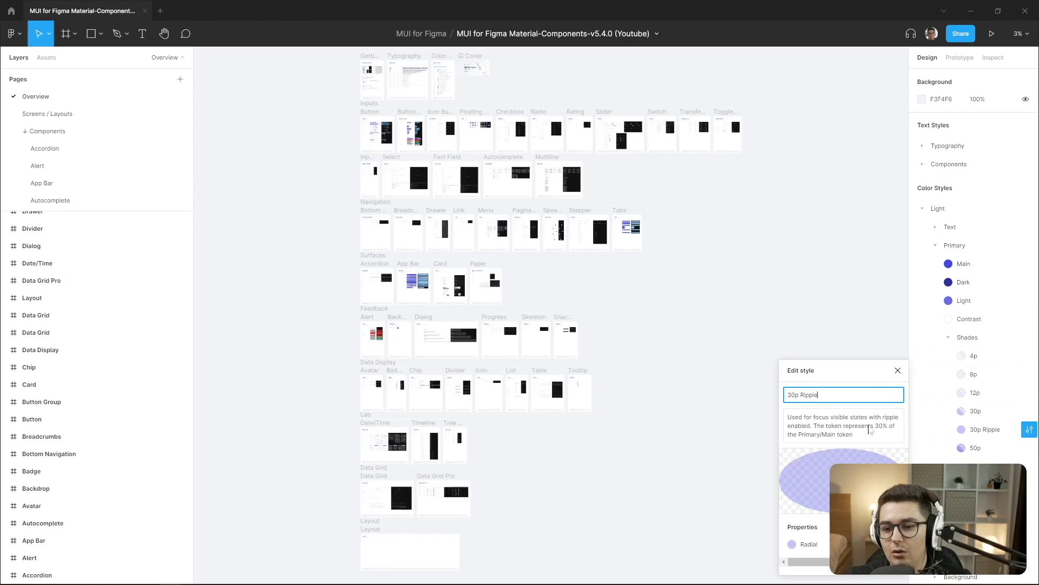
{"action": "left_click", "coordinate": [791, 544]}
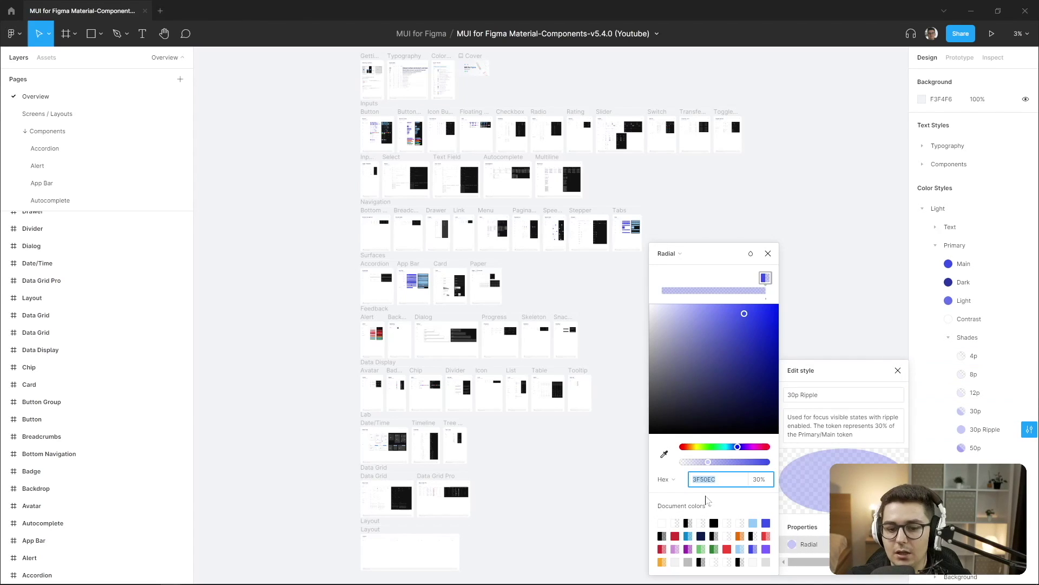
{"action": "key", "text": "Return"}
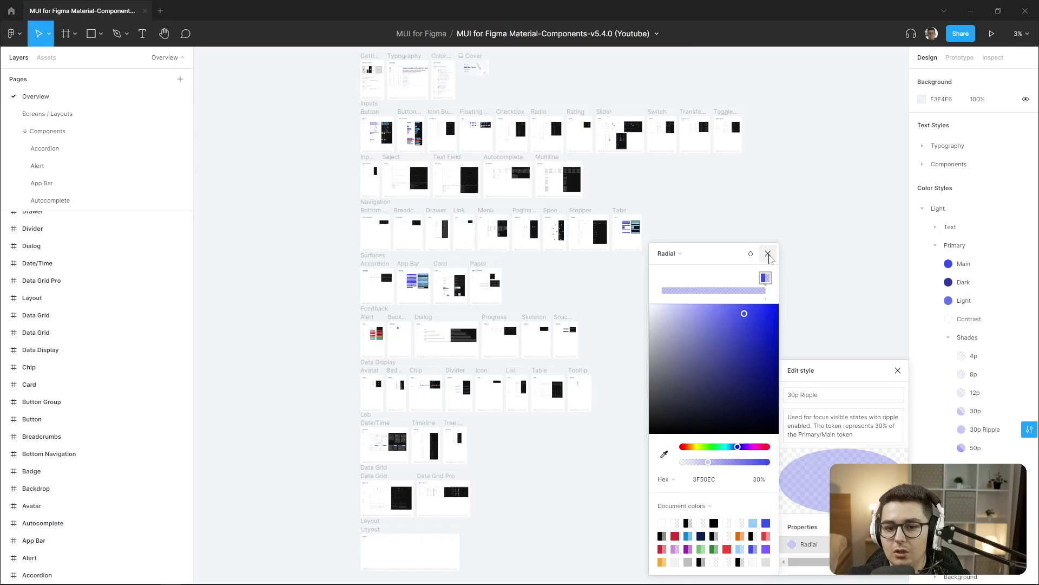
{"action": "left_click", "coordinate": [768, 253]}
{"action": "left_click", "coordinate": [898, 370]}
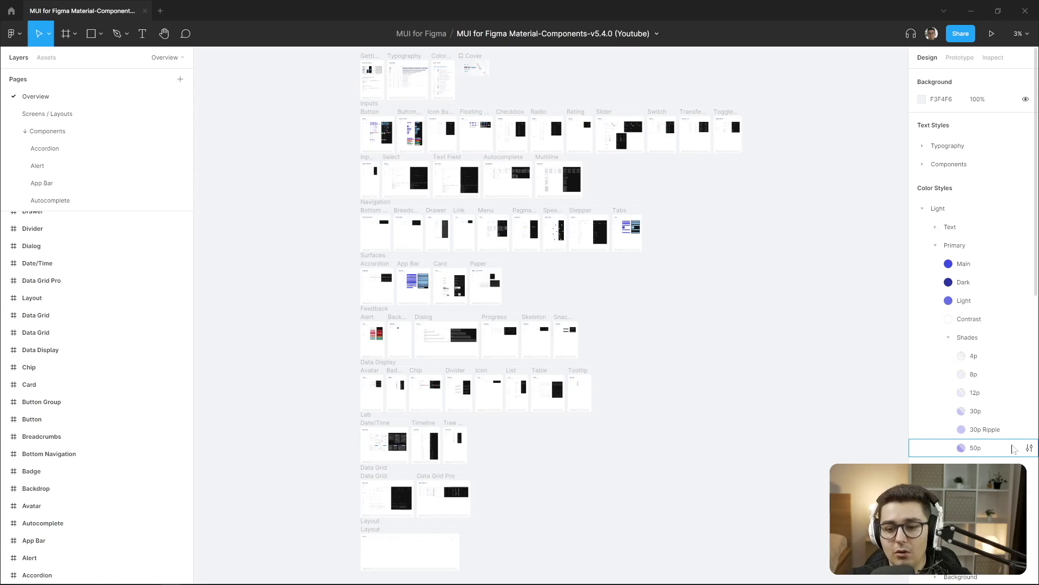
Collapse the Primary and Light colour style groups and scroll the Pages list
{"action": "left_click", "coordinate": [955, 245]}
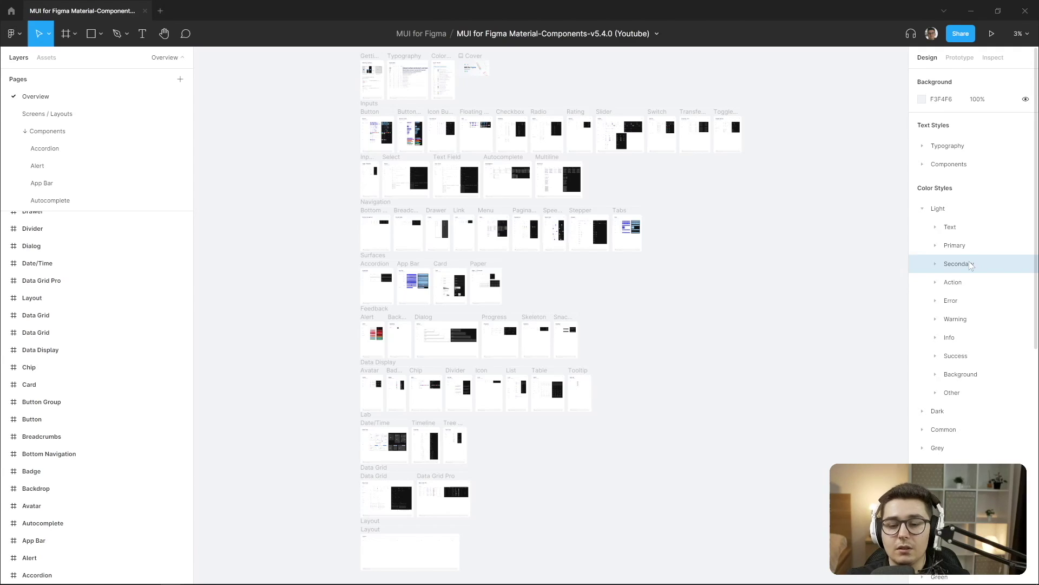
{"action": "left_click", "coordinate": [683, 264]}
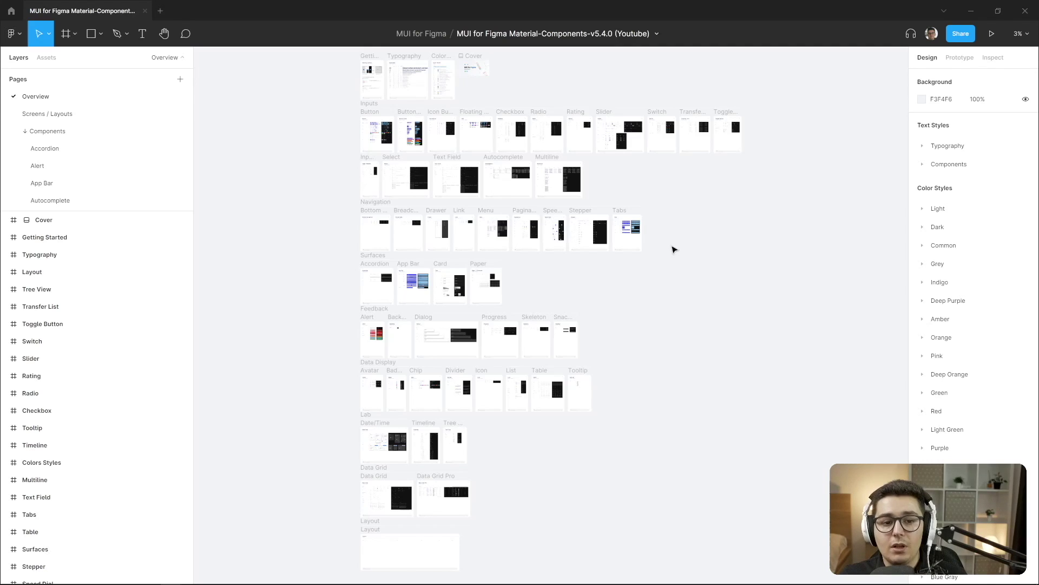
{"action": "scroll", "coordinate": [104, 143], "scroll_direction": "down", "scroll_amount": 6}
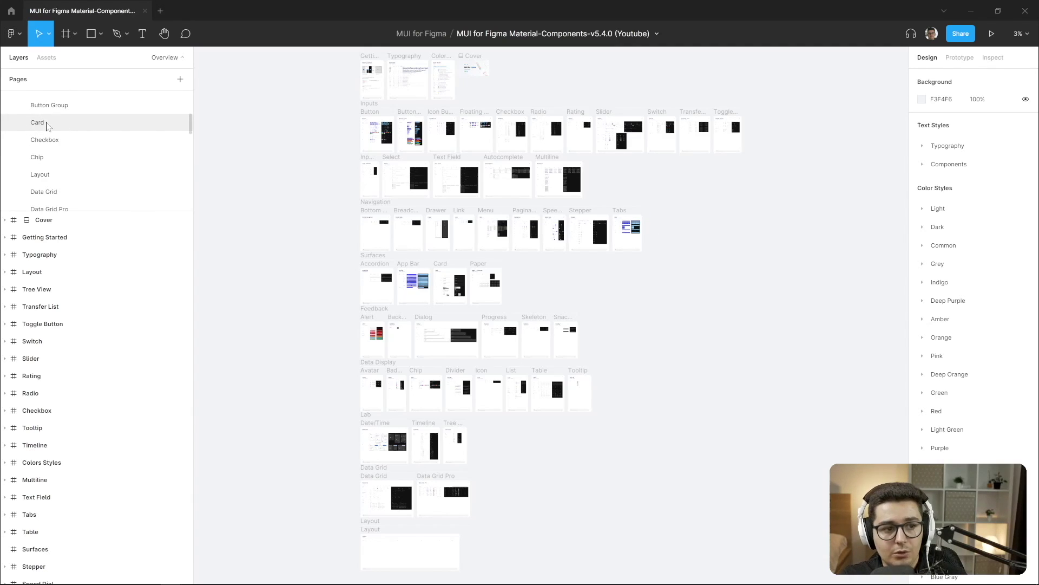
Open the Card page, inspect the top CardHeader variant, and pan the canvas right
{"action": "left_click", "coordinate": [48, 126]}
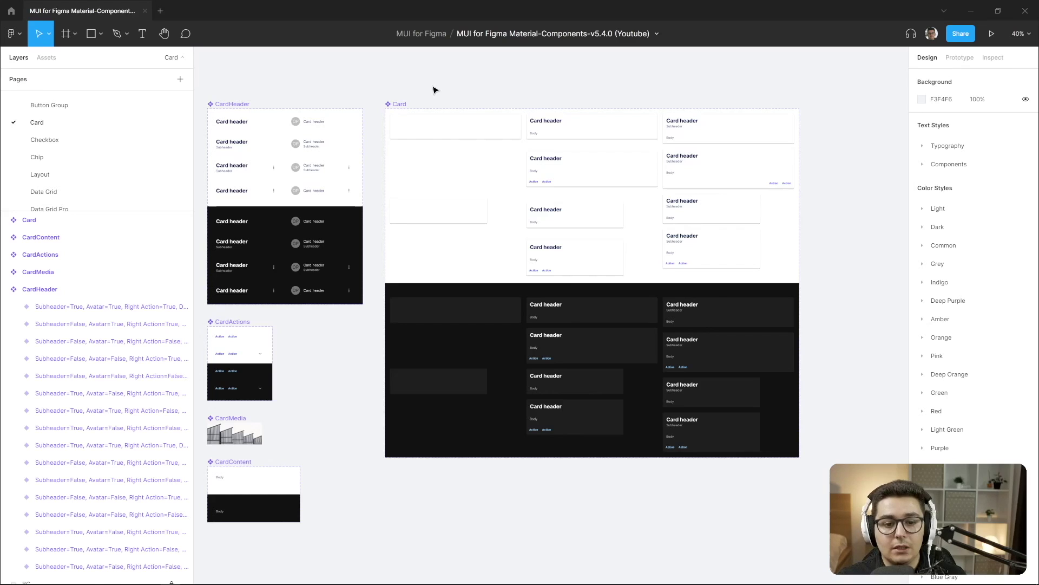
{"action": "left_click", "coordinate": [254, 120]}
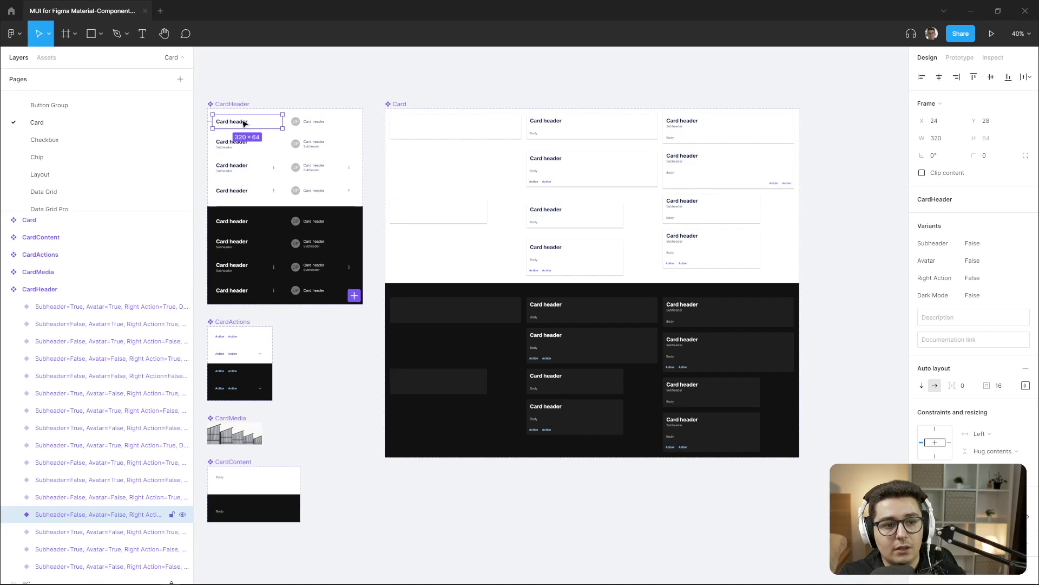
{"action": "left_click", "coordinate": [360, 101]}
{"action": "left_click_drag", "start_coordinate": [359, 102], "coordinate": [506, 101]}
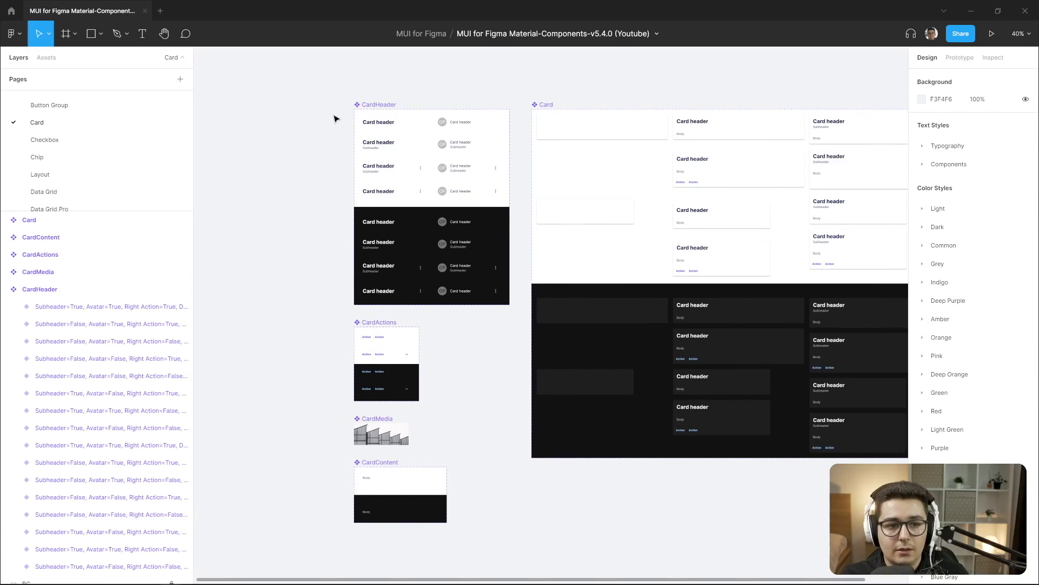
Set the auto layout padding of all CardHeader variants to 24 px
{"action": "left_click_drag", "start_coordinate": [333, 114], "coordinate": [497, 302]}
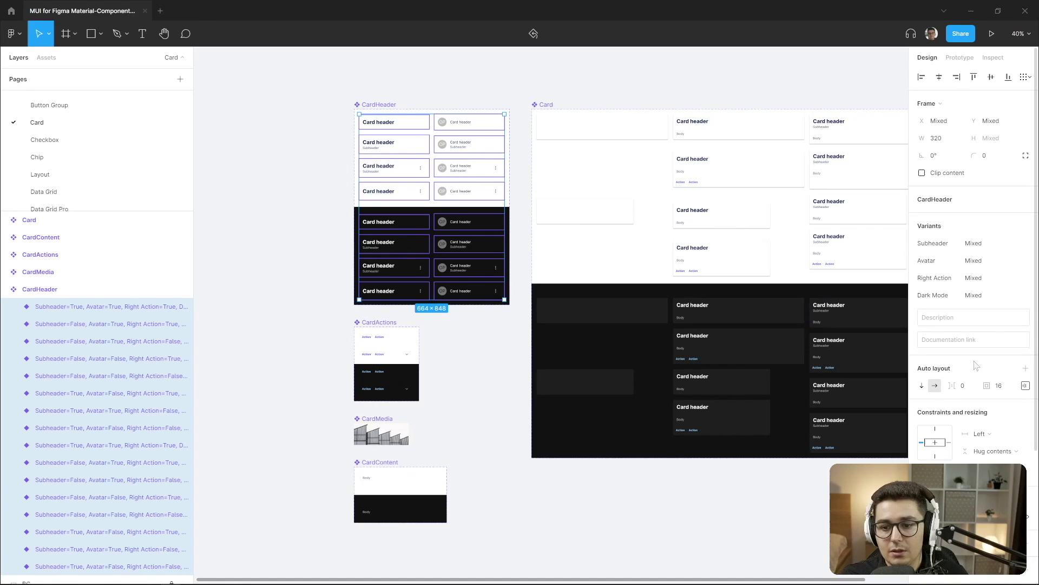
{"action": "left_click", "coordinate": [1006, 388]}
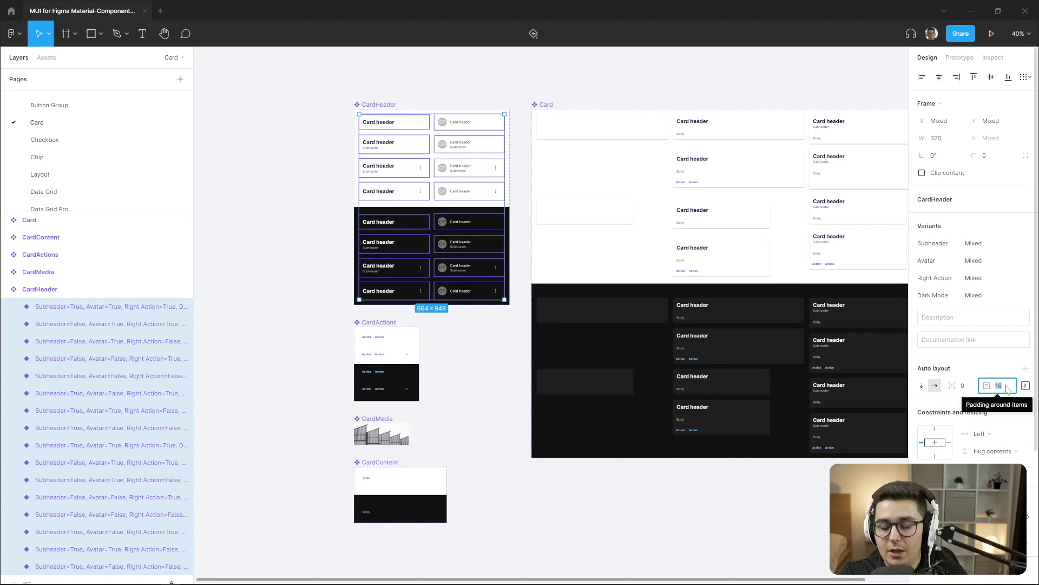
{"action": "type", "text": "24"}
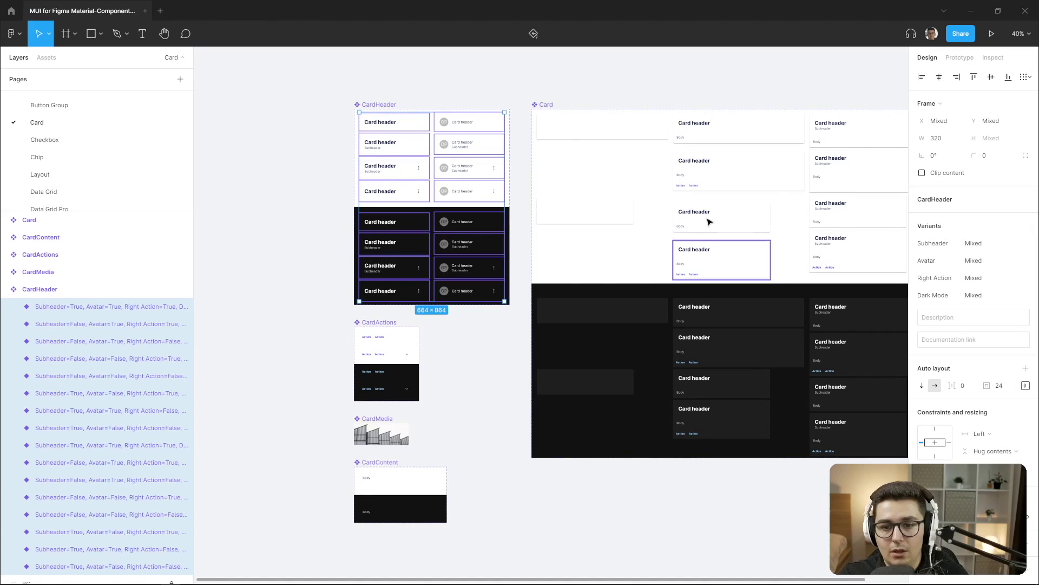
{"action": "left_click", "coordinate": [671, 104]}
Set the padding of the four CardActions variants to 16 px
{"action": "left_click_drag", "start_coordinate": [749, 103], "coordinate": [633, 104]}
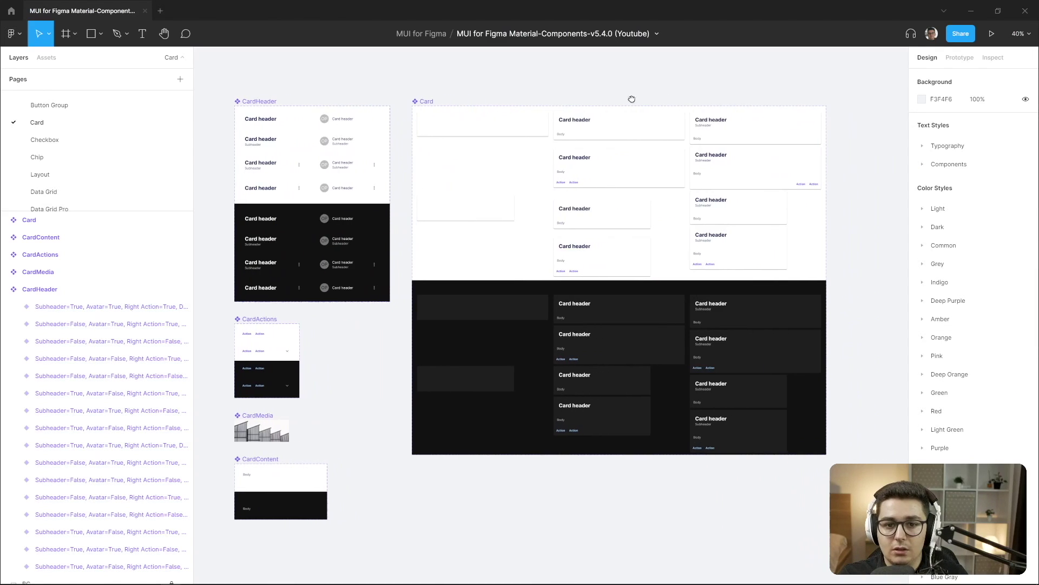
{"action": "scroll", "coordinate": [487, 325], "scroll_direction": "left", "scroll_amount": 3}
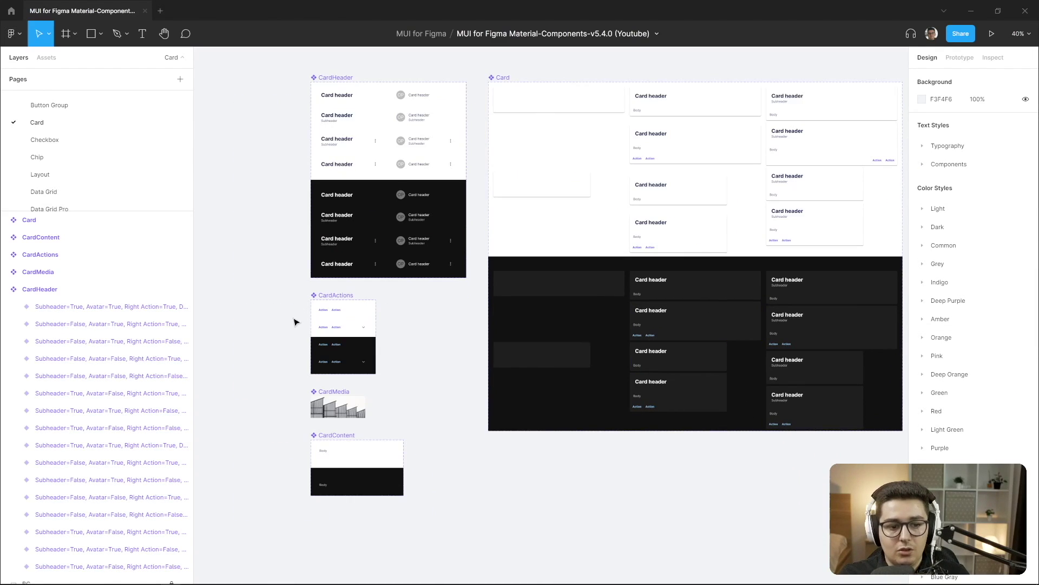
{"action": "left_click_drag", "start_coordinate": [296, 311], "coordinate": [362, 368]}
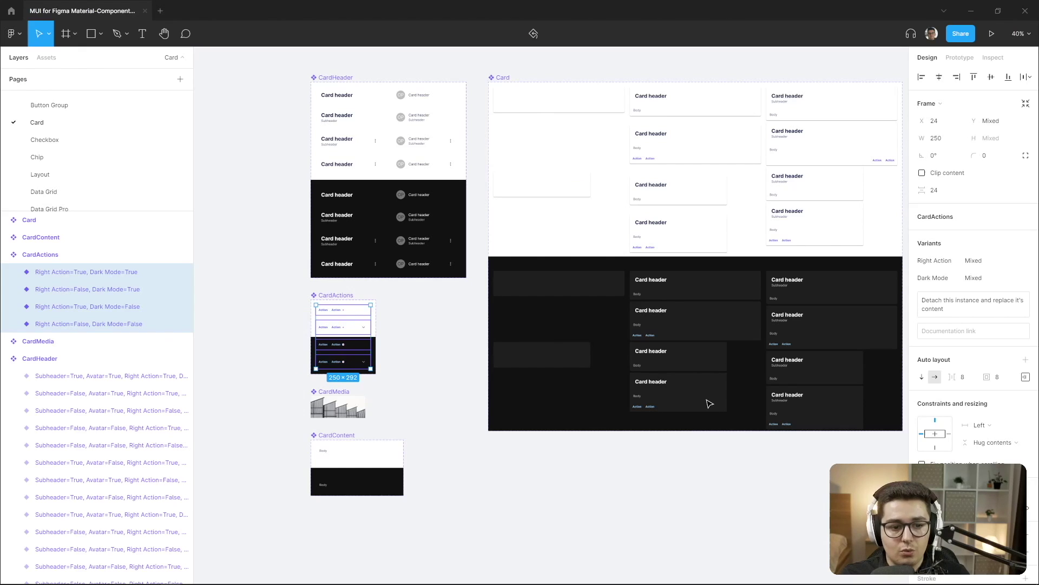
{"action": "left_click", "coordinate": [1003, 381]}
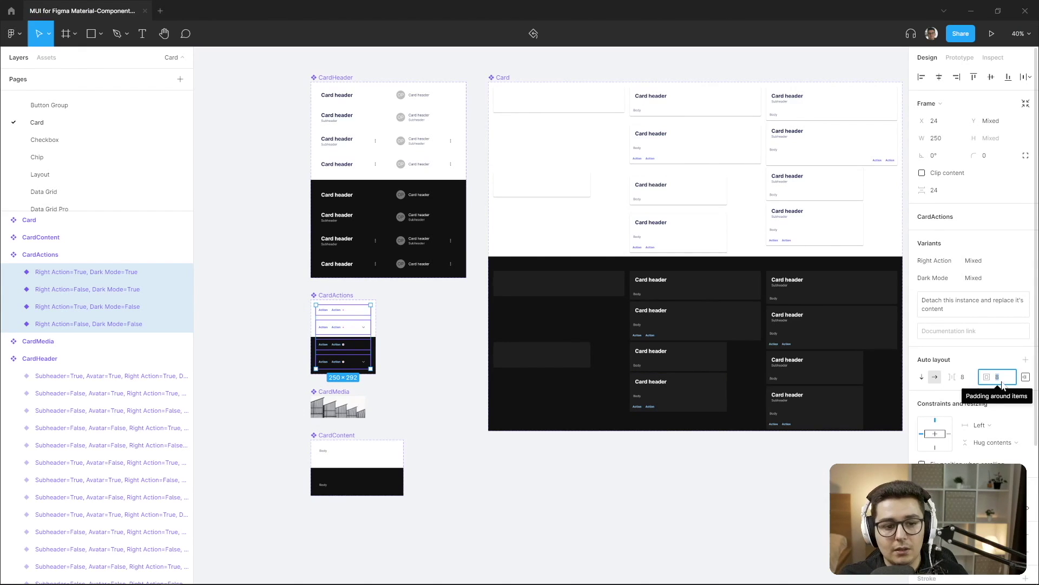
{"action": "type", "text": "16"}
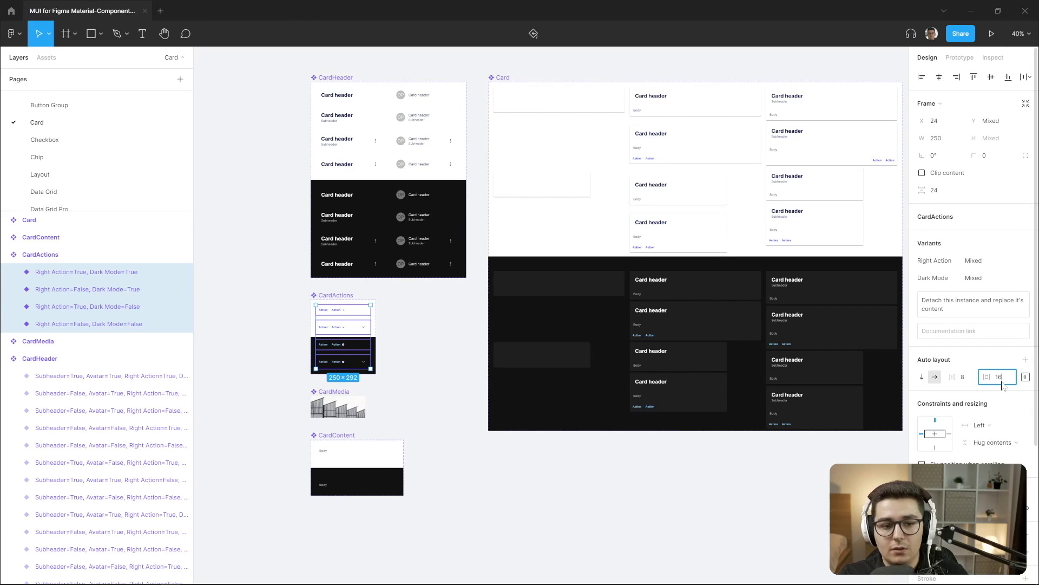
{"action": "key", "text": "Return"}
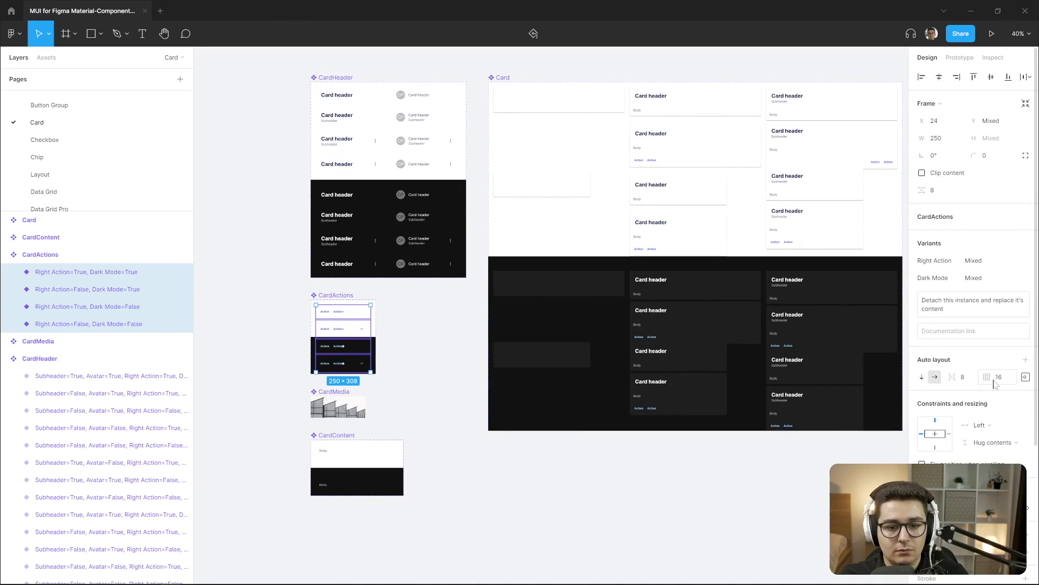
Set the padding of the CardContent variants to 24 px
{"action": "left_click_drag", "start_coordinate": [288, 445], "coordinate": [387, 487]}
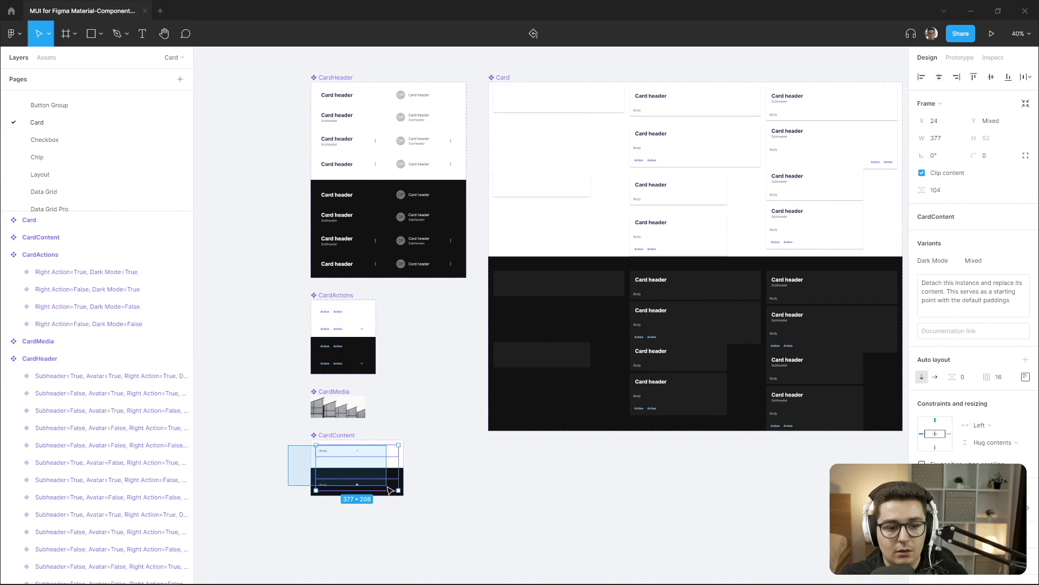
{"action": "left_click", "coordinate": [1005, 378]}
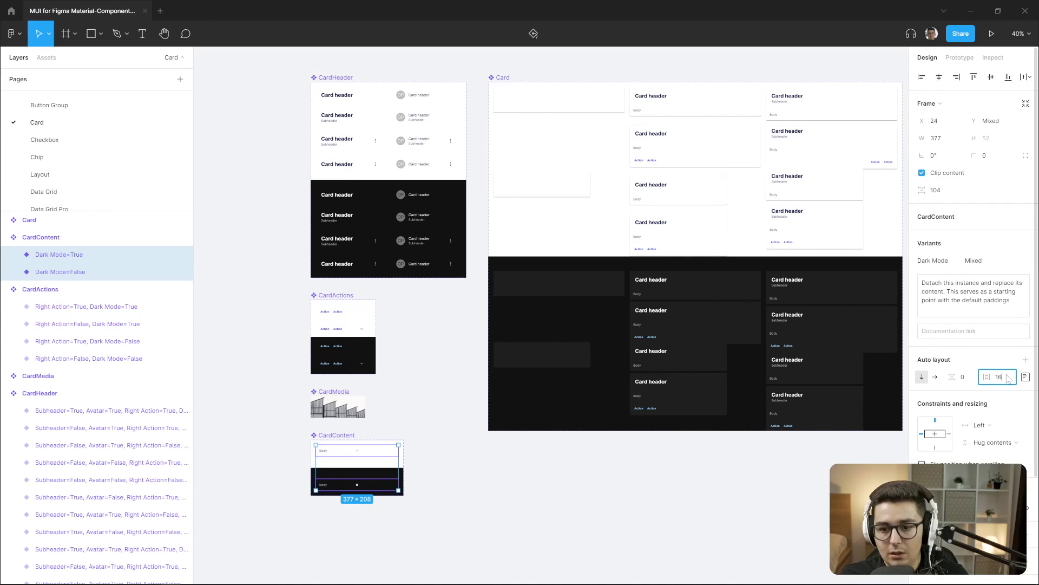
{"action": "type", "text": "24"}
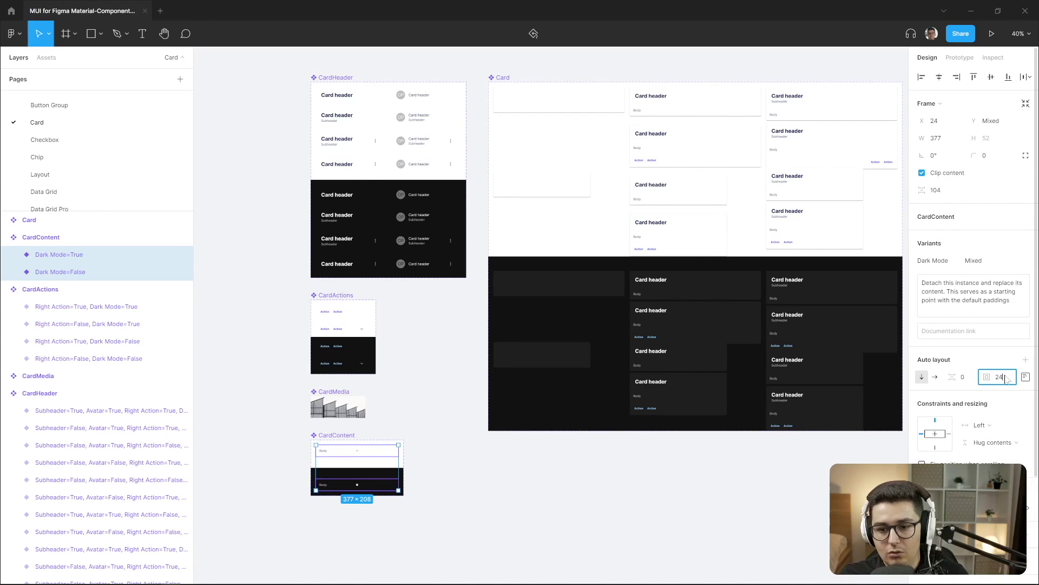
{"action": "key", "text": "Return"}
{"action": "key", "text": "Escape"}
{"action": "scroll", "coordinate": [588, 294], "scroll_direction": "right", "scroll_amount": 5}
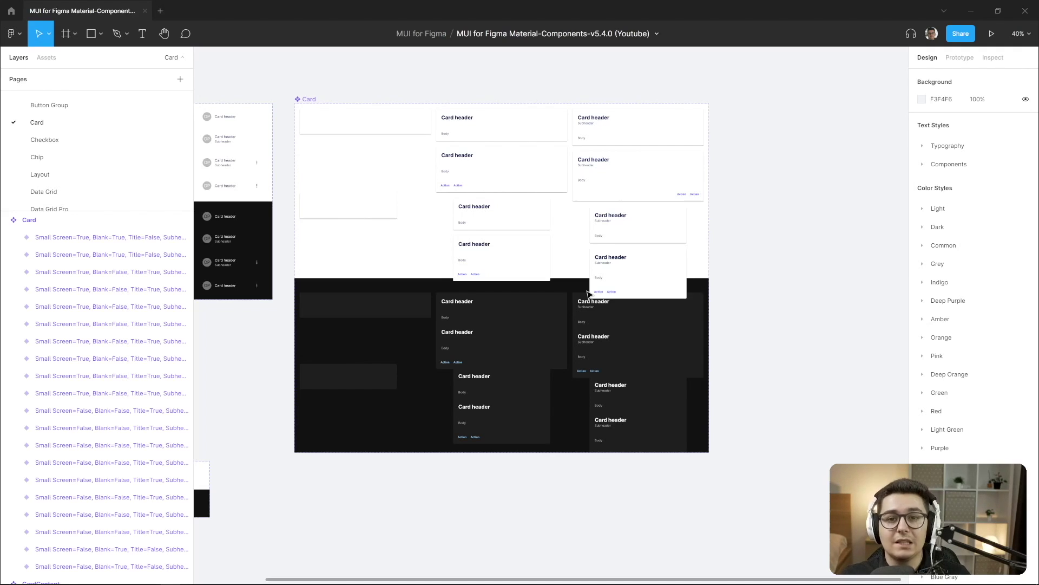
{"action": "left_click", "coordinate": [46, 57]}
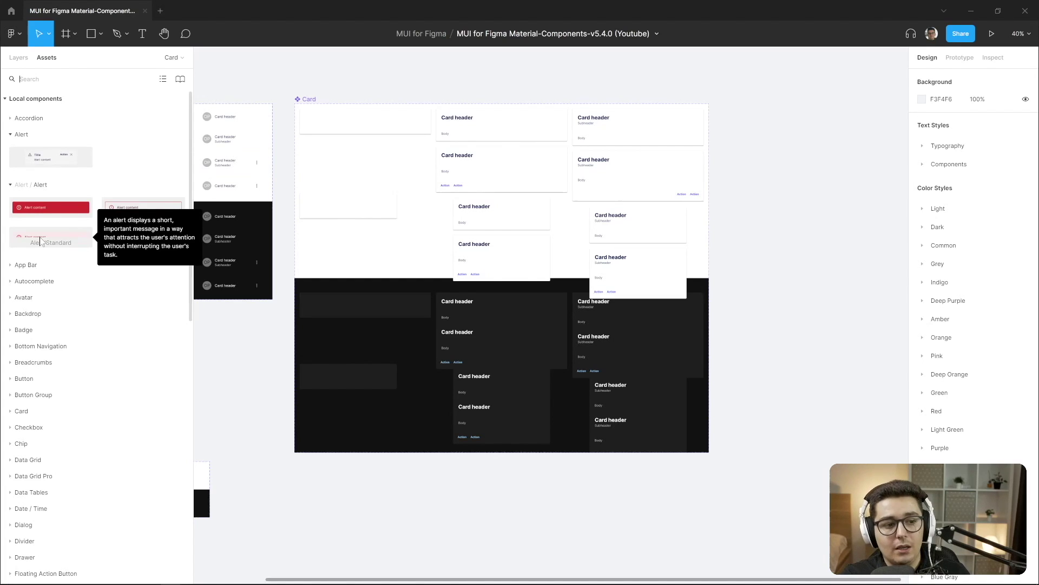
Place an Alert instance beside the Card frame, aligned to its top, with Title enabled
{"action": "left_click_drag", "start_coordinate": [43, 238], "coordinate": [799, 118]}
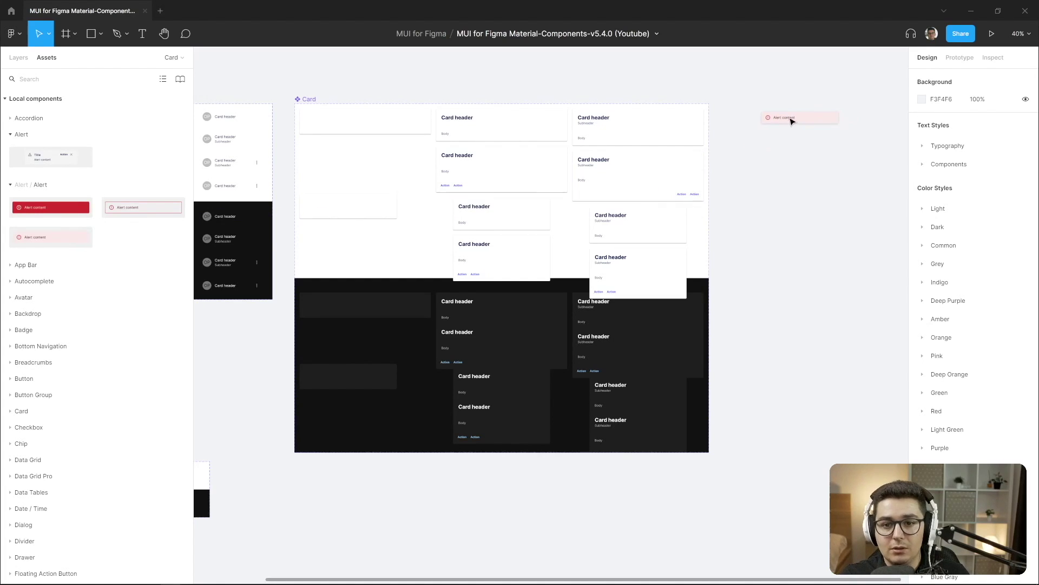
{"action": "left_click_drag", "start_coordinate": [775, 117], "coordinate": [750, 108]}
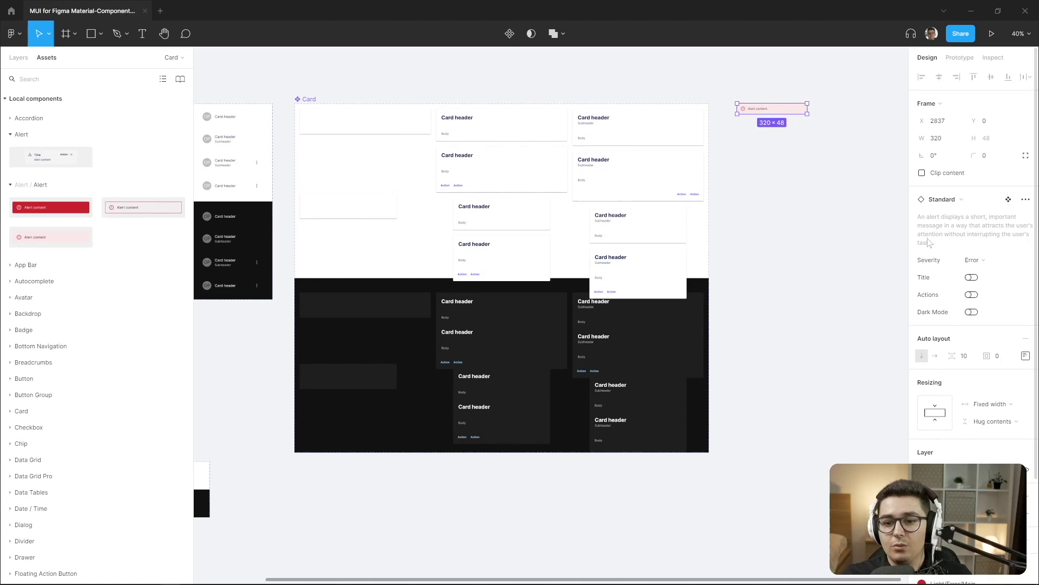
{"action": "left_click", "coordinate": [971, 278]}
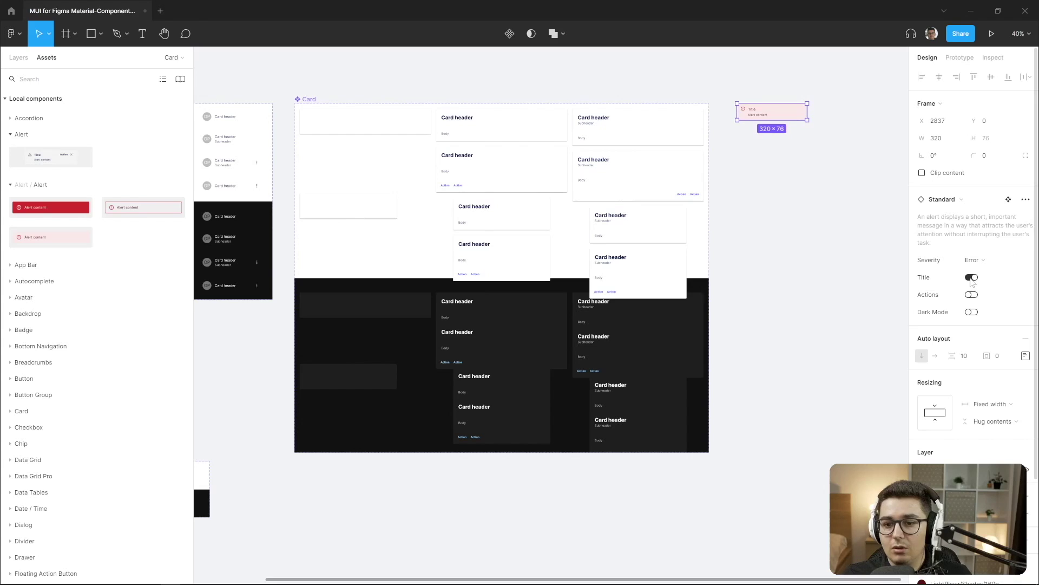
{"action": "left_click", "coordinate": [788, 166]}
Change the Alert body text to 'CardHeader changed padding from 16px to 24px'
{"action": "double_click", "coordinate": [750, 115]}
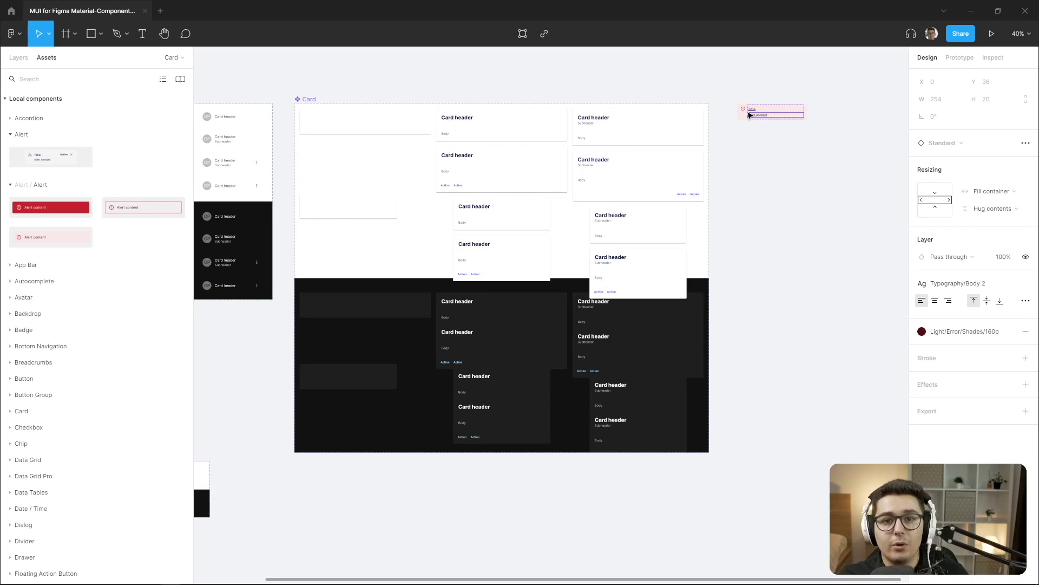
{"action": "scroll", "coordinate": [758, 200], "scroll_direction": "up", "scroll_amount": 1}
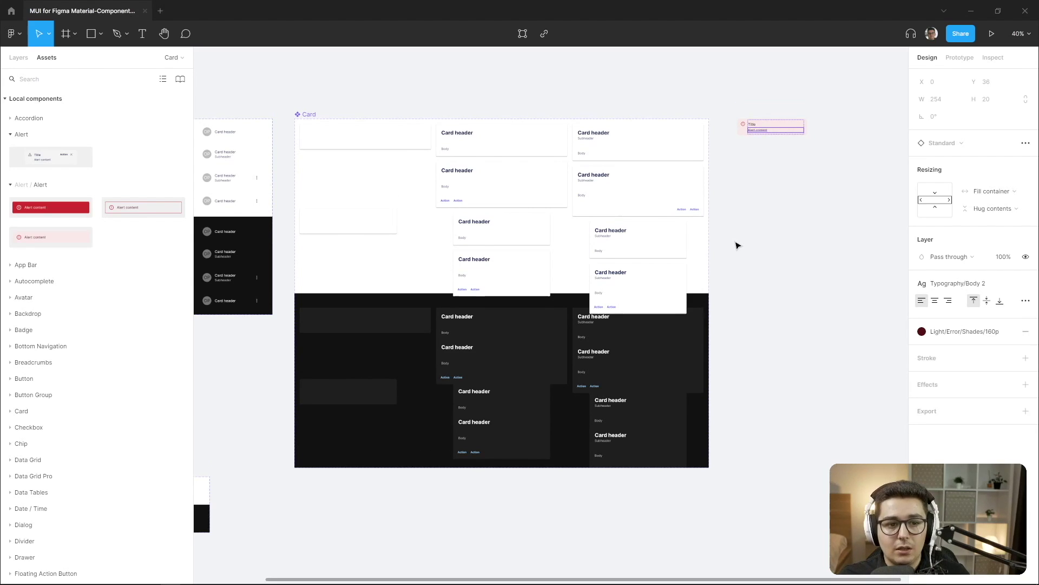
{"action": "scroll", "coordinate": [738, 244], "scroll_direction": "right", "scroll_amount": 1}
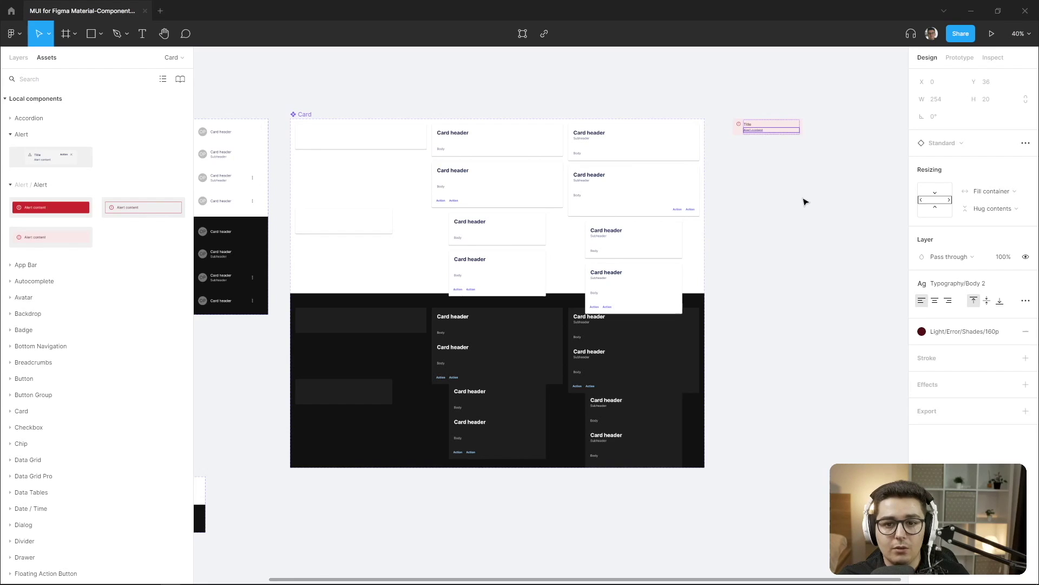
{"action": "key", "text": "Return"}
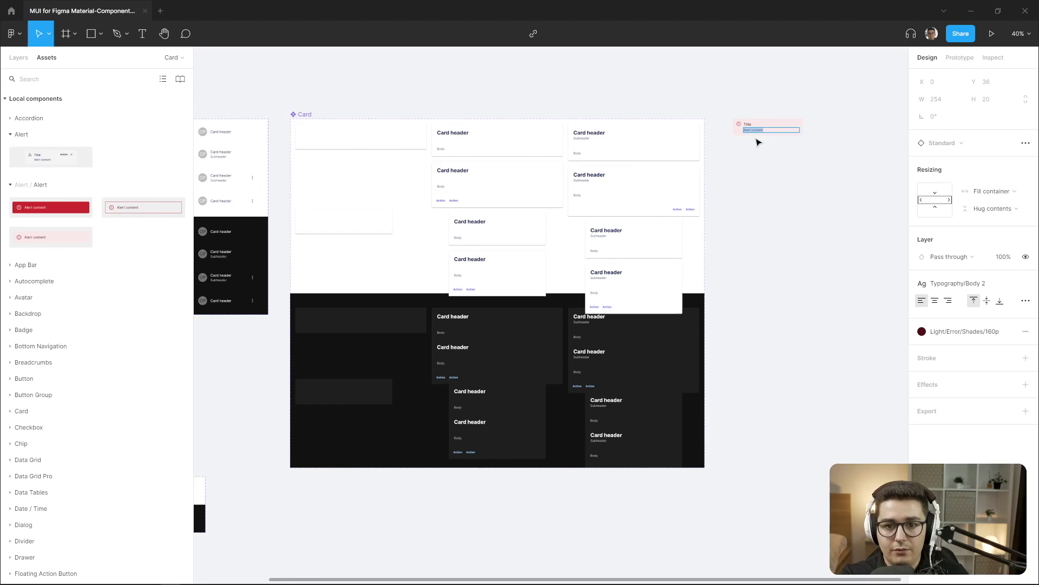
{"action": "key", "text": "BackSpace"}
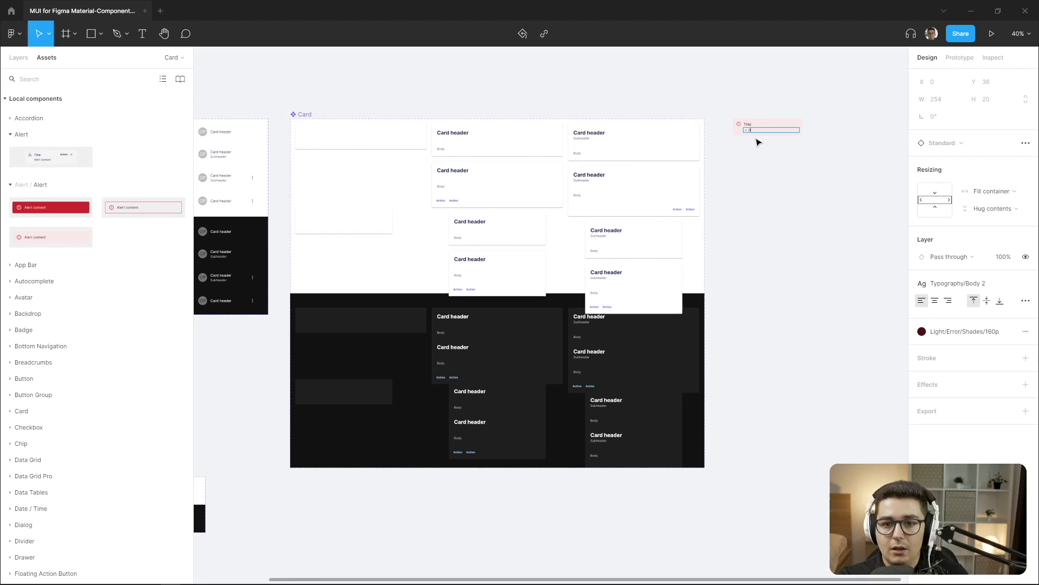
{"action": "type", "text": "CardHeader changed paddin"}
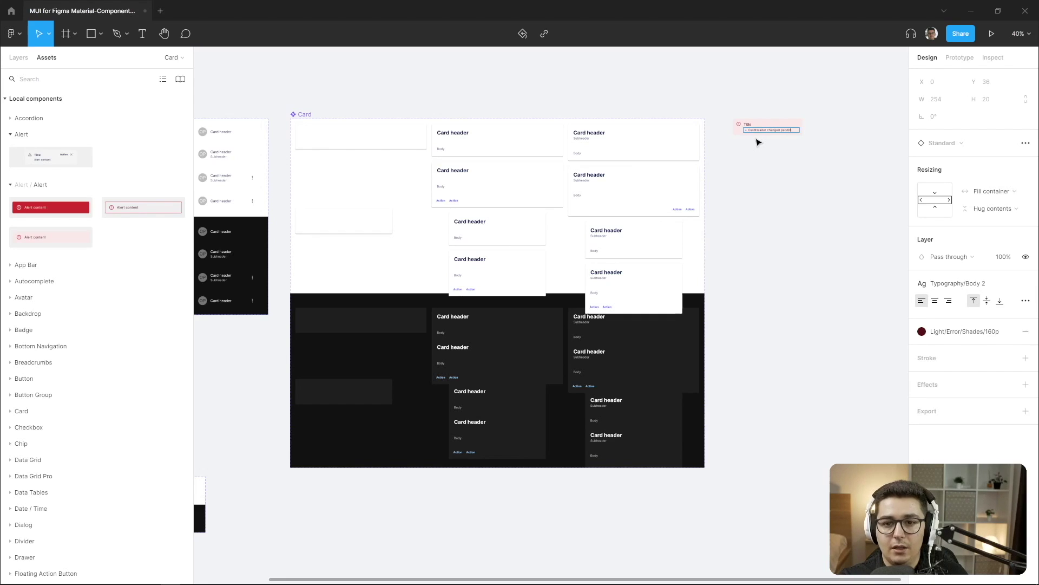
{"action": "type", "text": "g from 16px to 24px"}
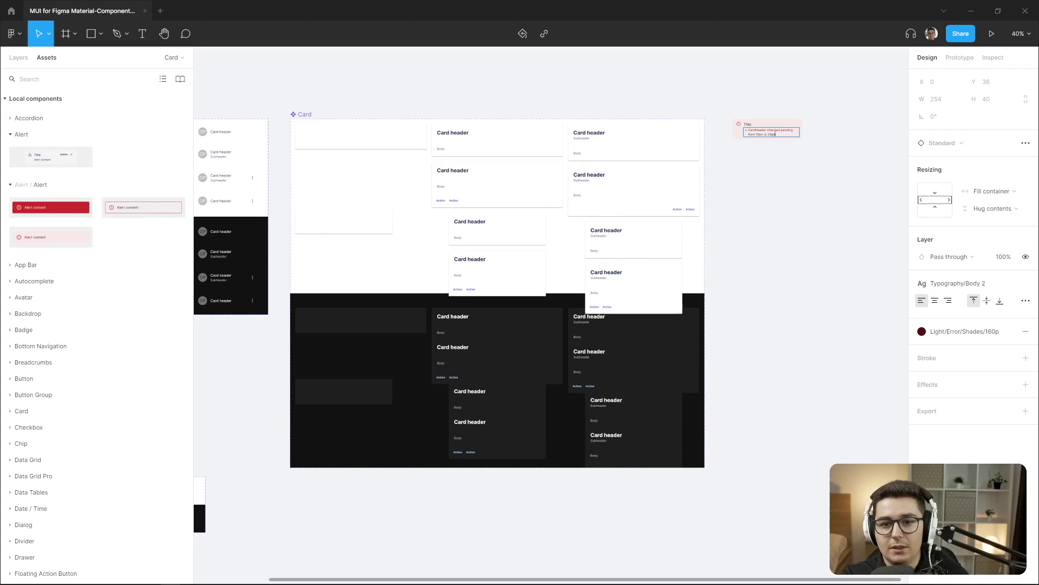
{"action": "key", "text": "Escape"}
{"action": "key", "text": "shift+0"}
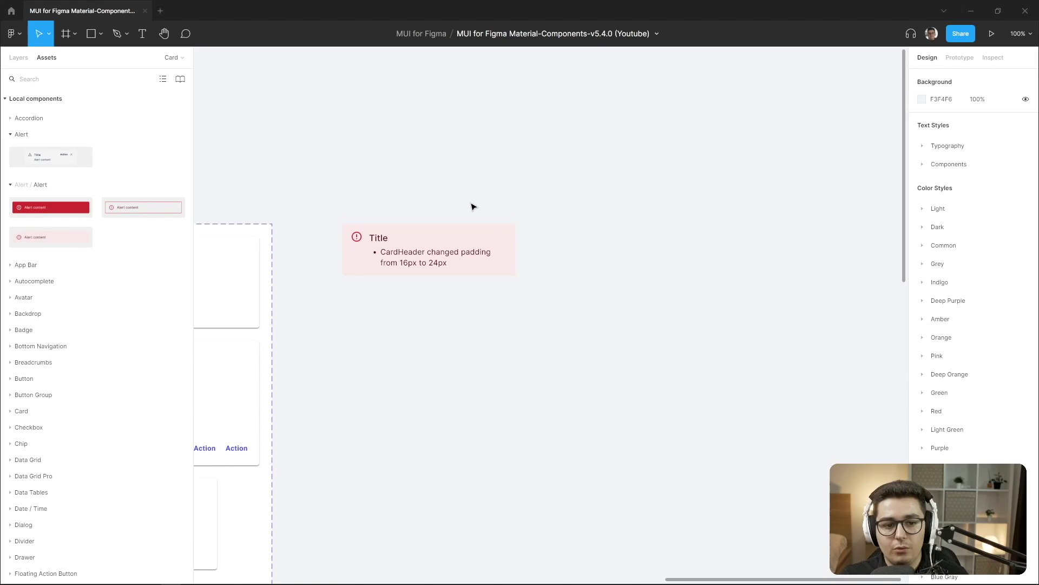
{"action": "scroll", "coordinate": [432, 197], "scroll_direction": "left", "scroll_amount": 5}
{"action": "scroll", "coordinate": [431, 197], "scroll_direction": "down", "scroll_amount": 1}
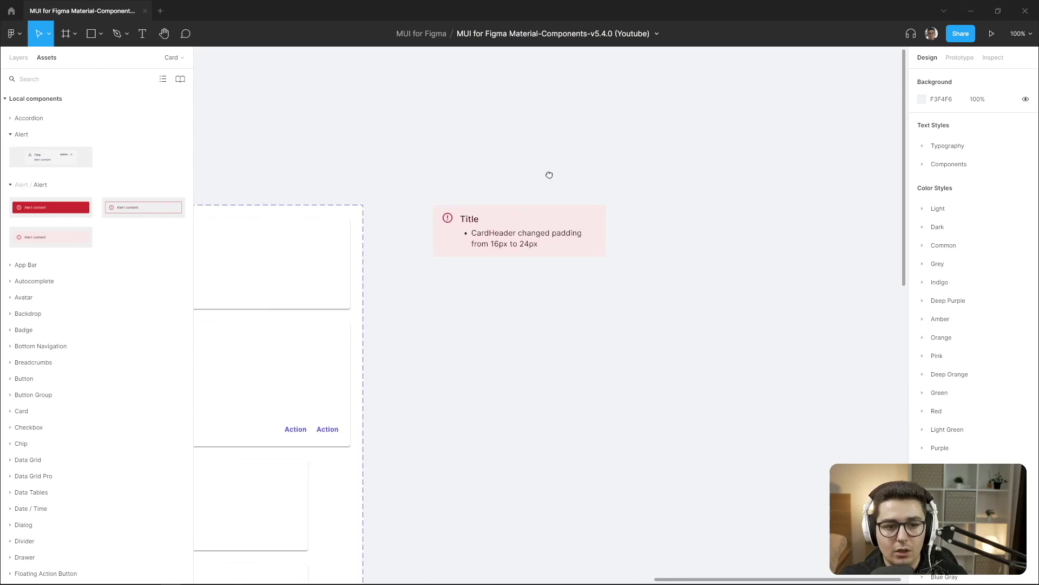